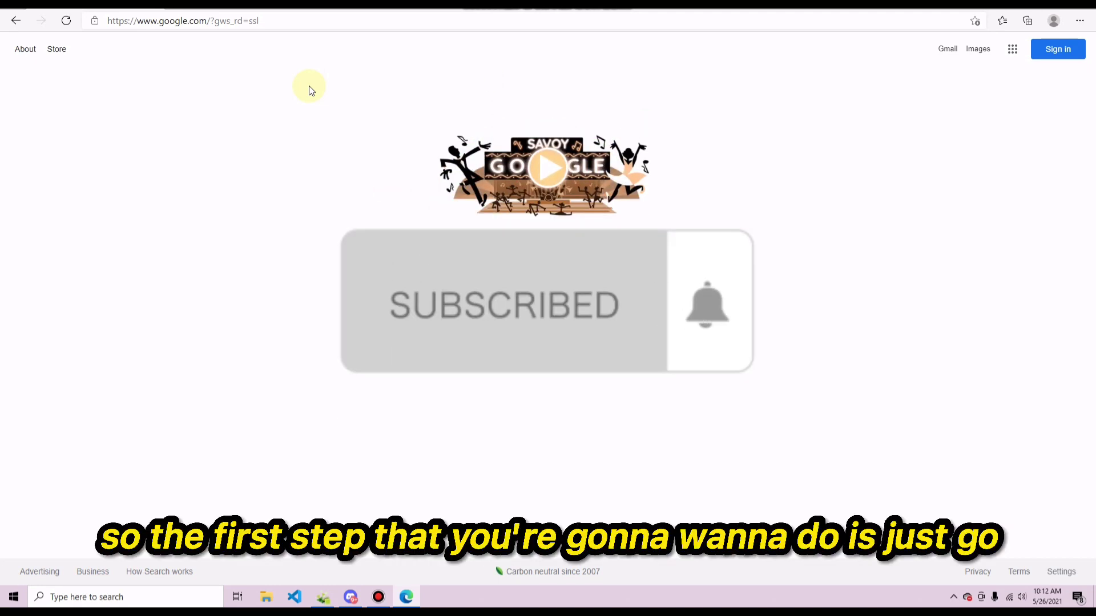
- In a new Edge tab, search Bing for 'opera gx browser'
key("ctrl+t")
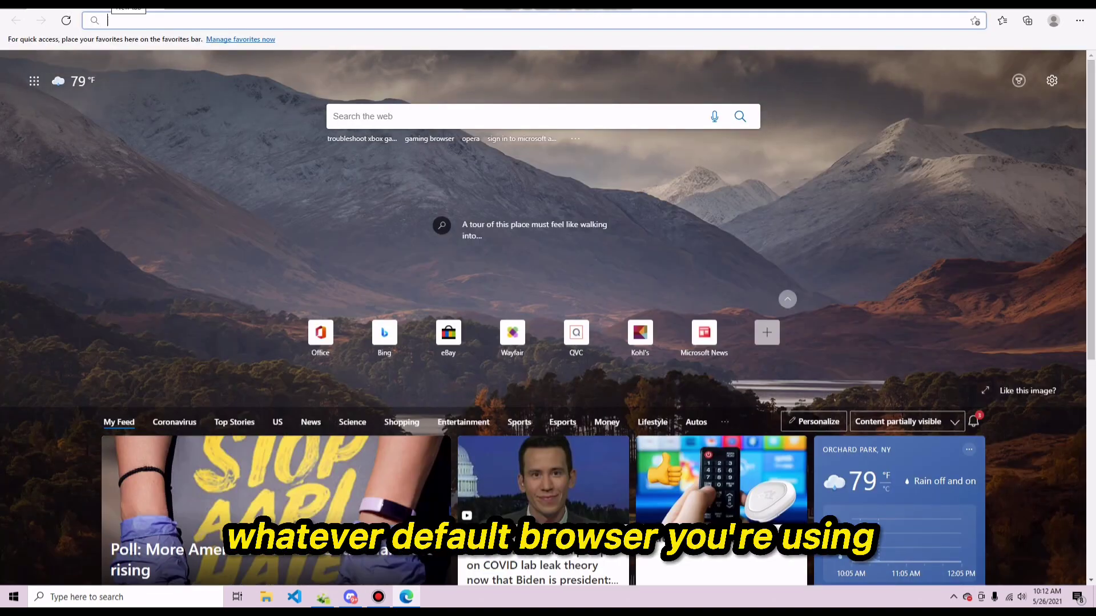
scroll(319, 195, "down", 3)
scroll(319, 195, "up", 3)
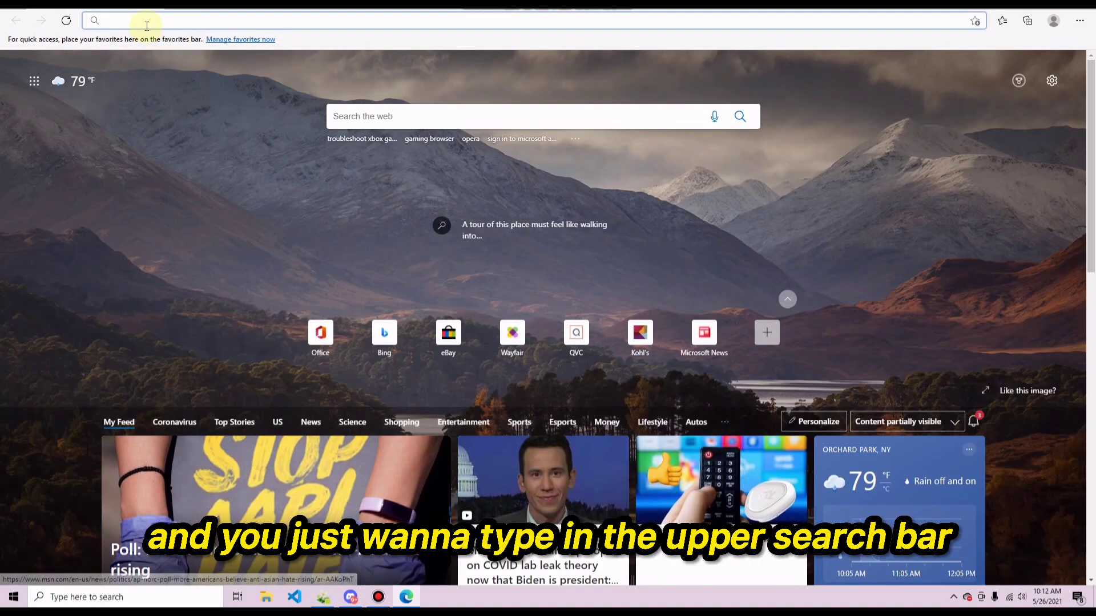
left_click(140, 20)
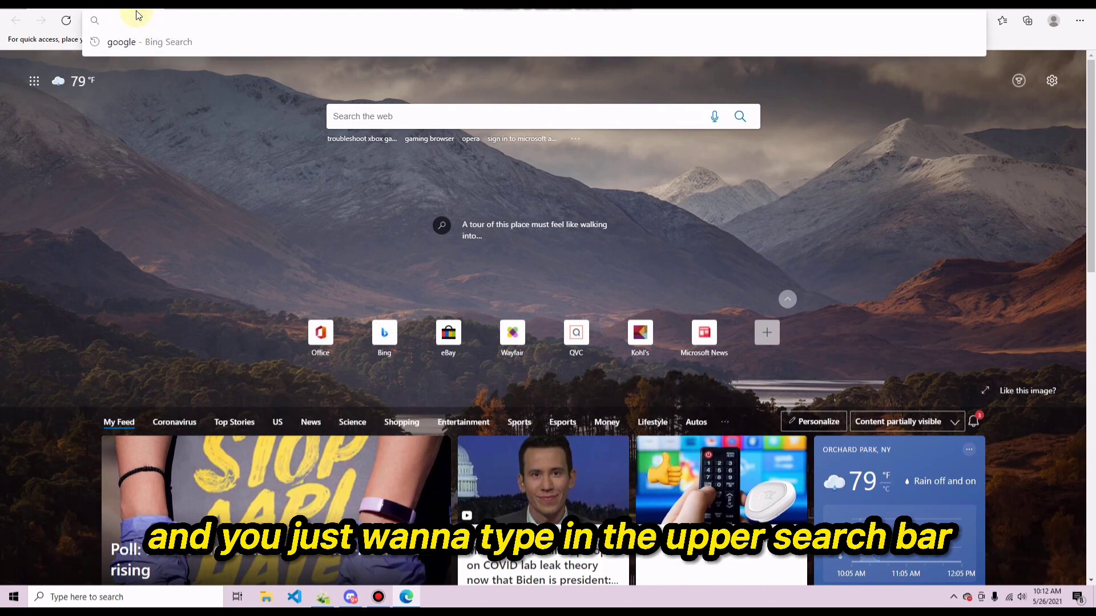
type("opera")
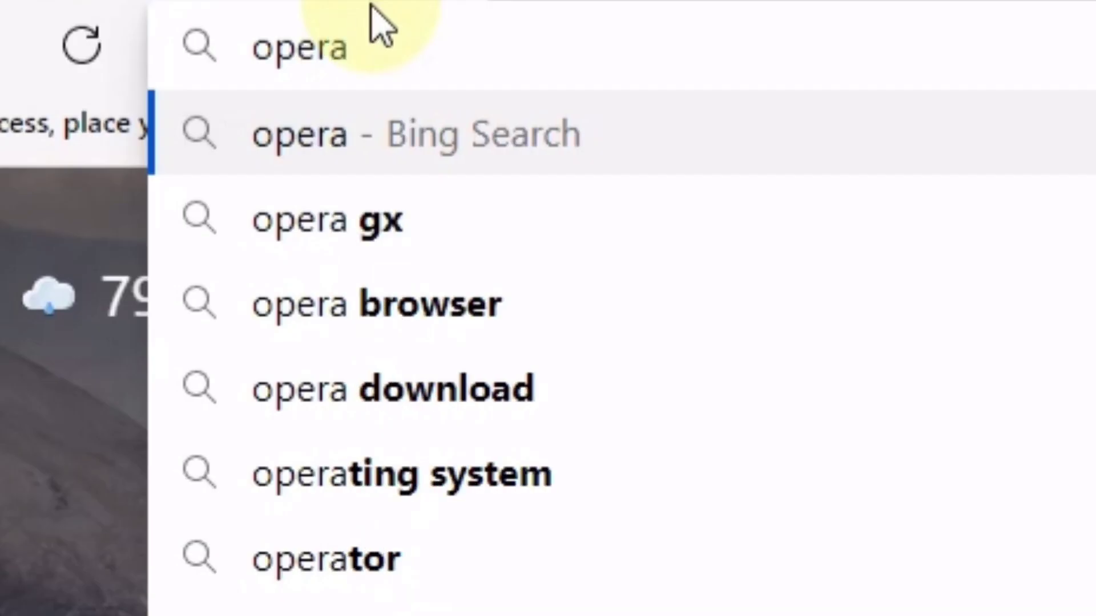
type(" gx b")
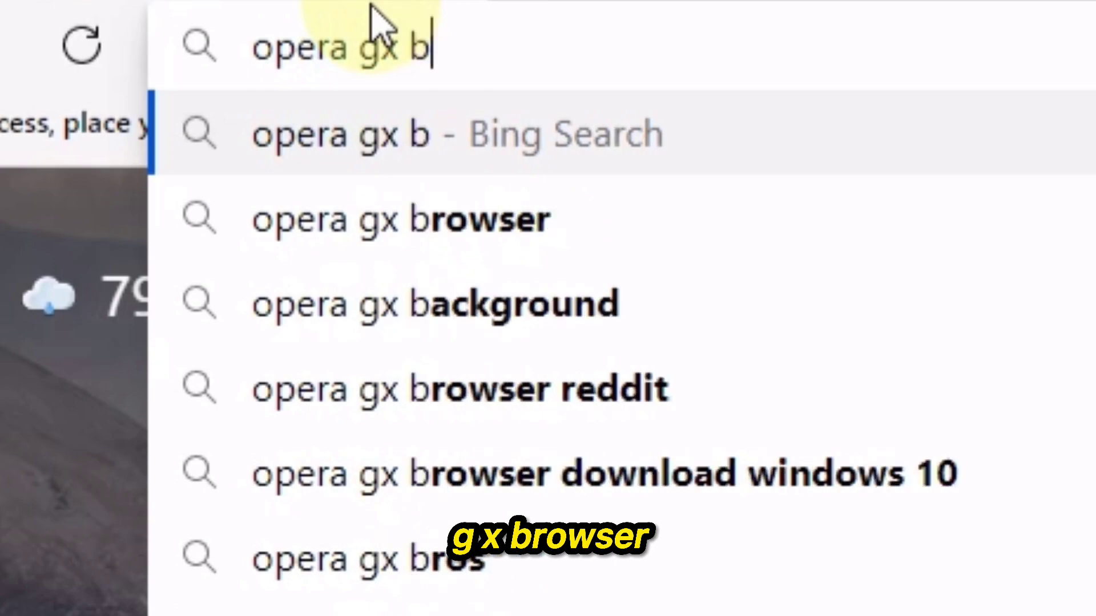
type("row")
type("ser")
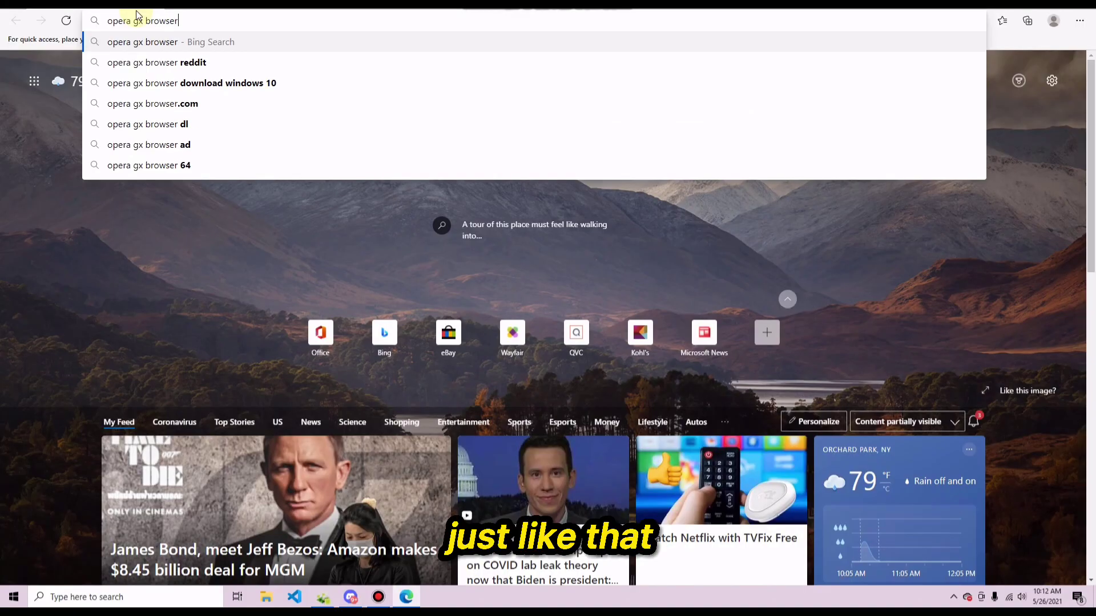
key("Return")
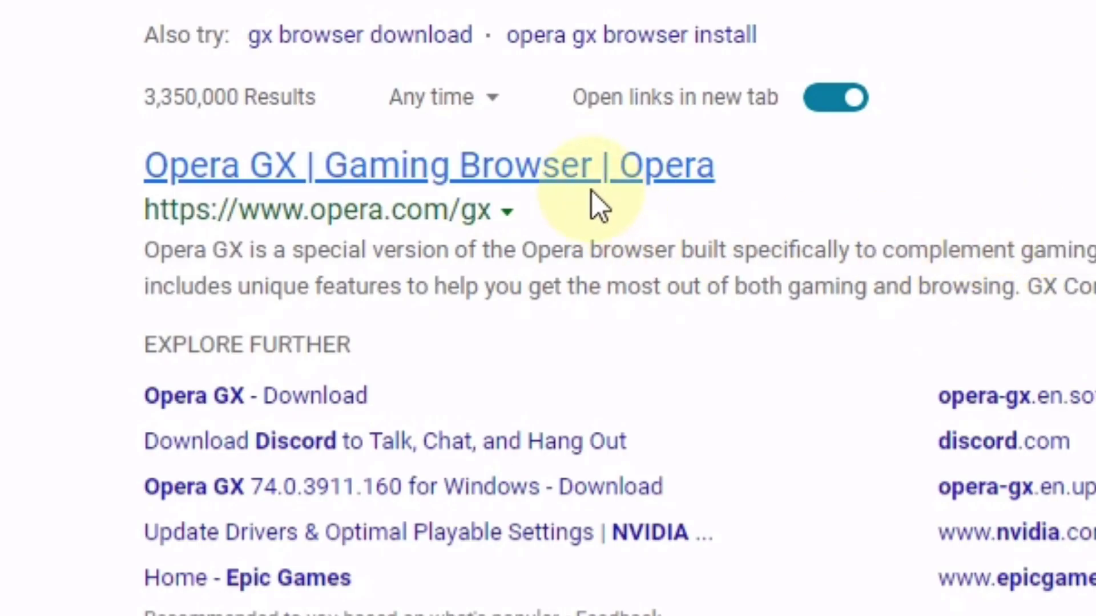
- Open the 'Opera GX | Gaming Browser' result and scroll through the opera.com/gx feature sections
left_click(591, 190)
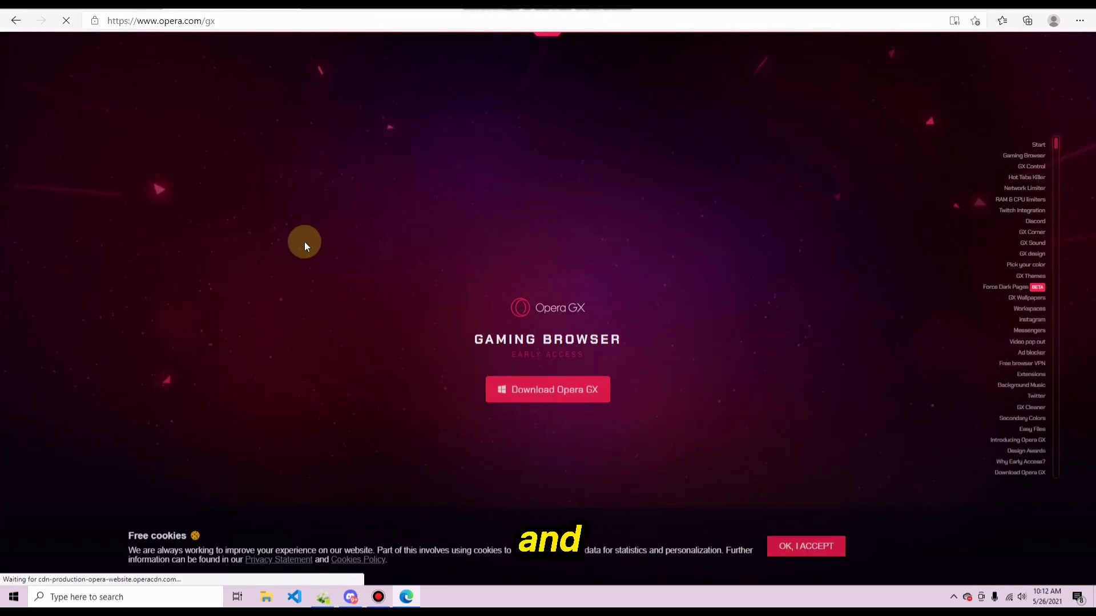
scroll(399, 368, "down", 5)
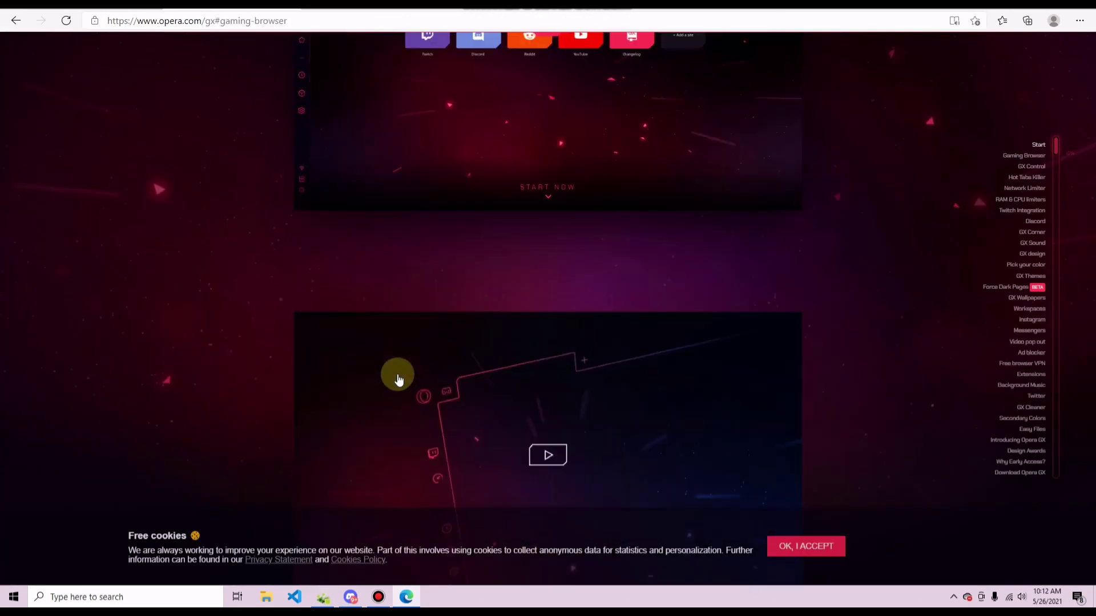
scroll(440, 320, "down", 5)
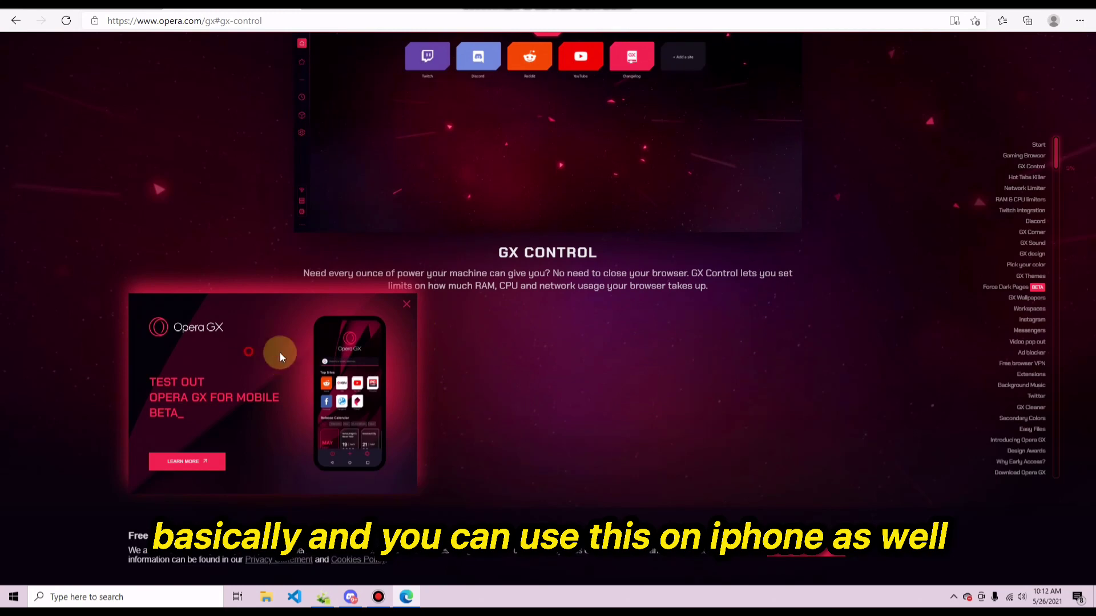
scroll(354, 361, "down", 3)
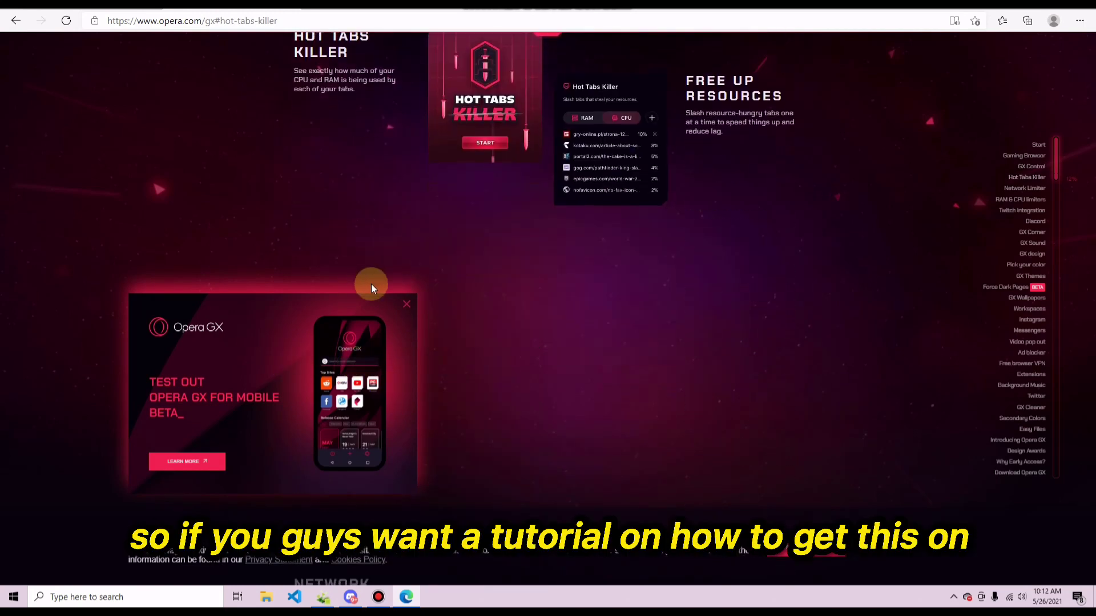
middle_click(467, 364)
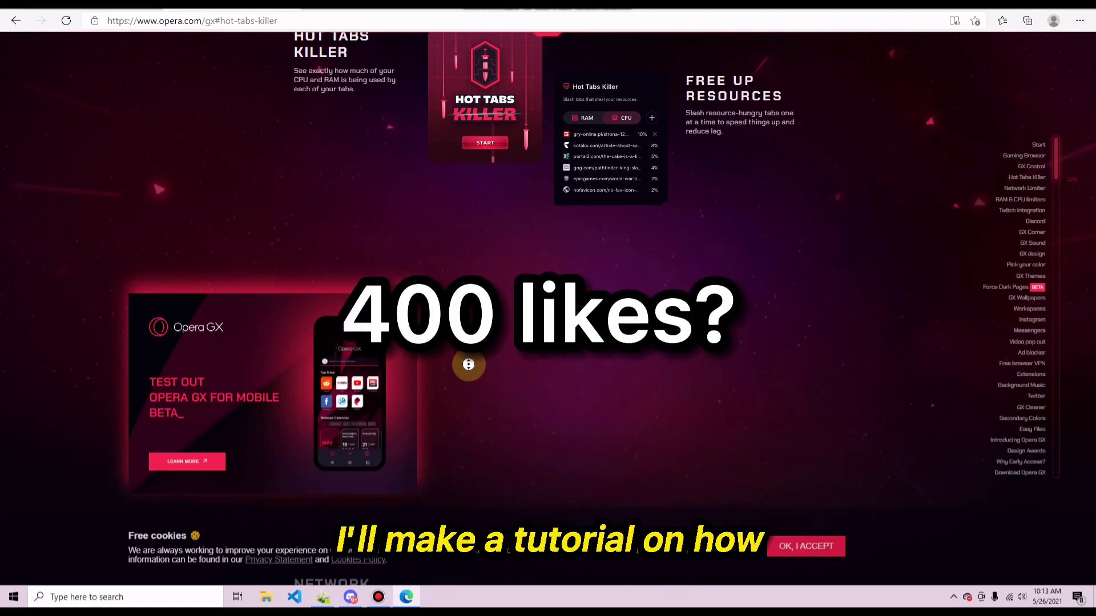
left_click_drag(373, 350, 386, 412)
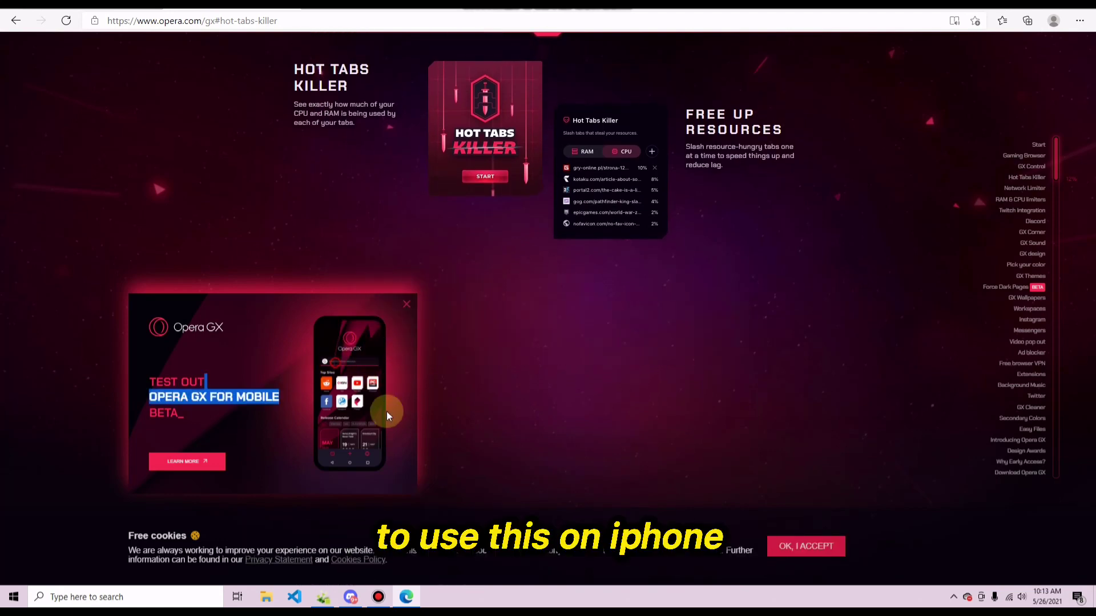
left_click(528, 348)
scroll(495, 416, "up", 10)
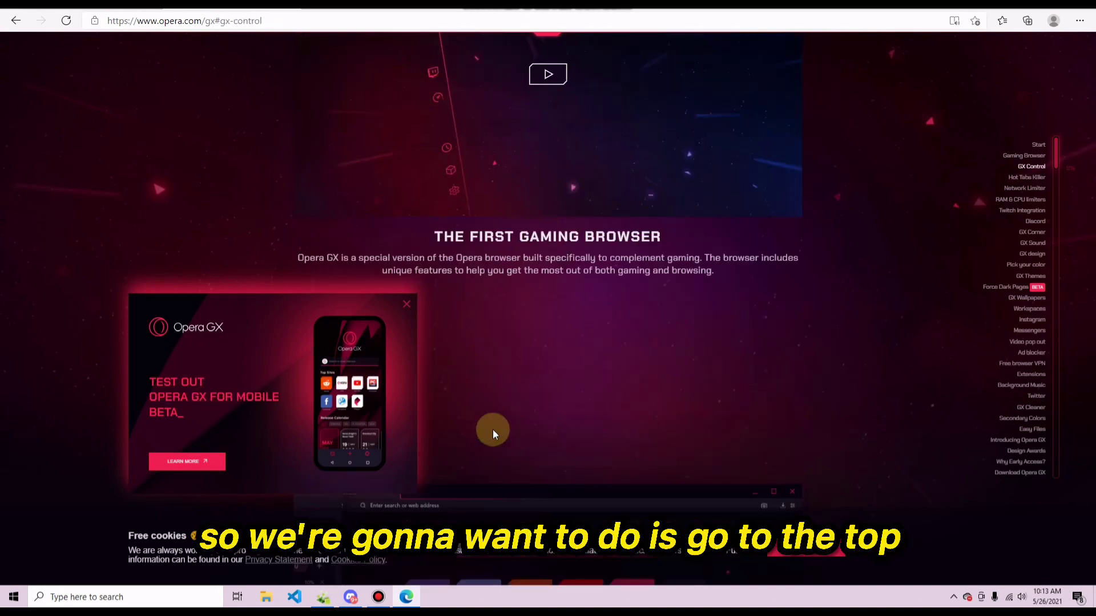
scroll(494, 435, "up", 5)
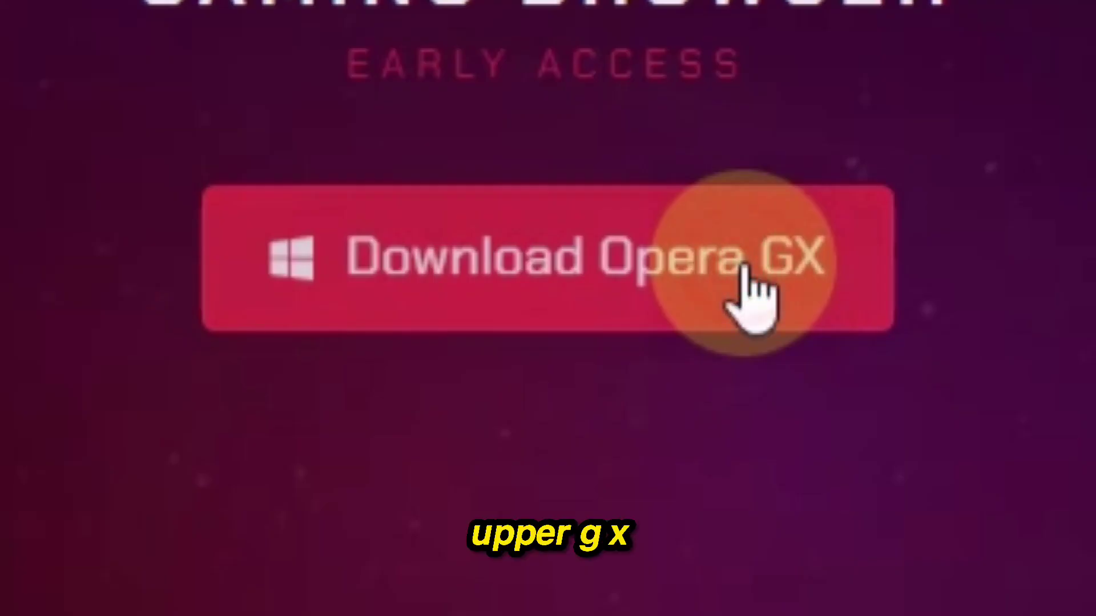
- Download OperaGXSetup.exe, run it from the Downloads flyout and choose Upgrade in the installer
left_click(583, 262)
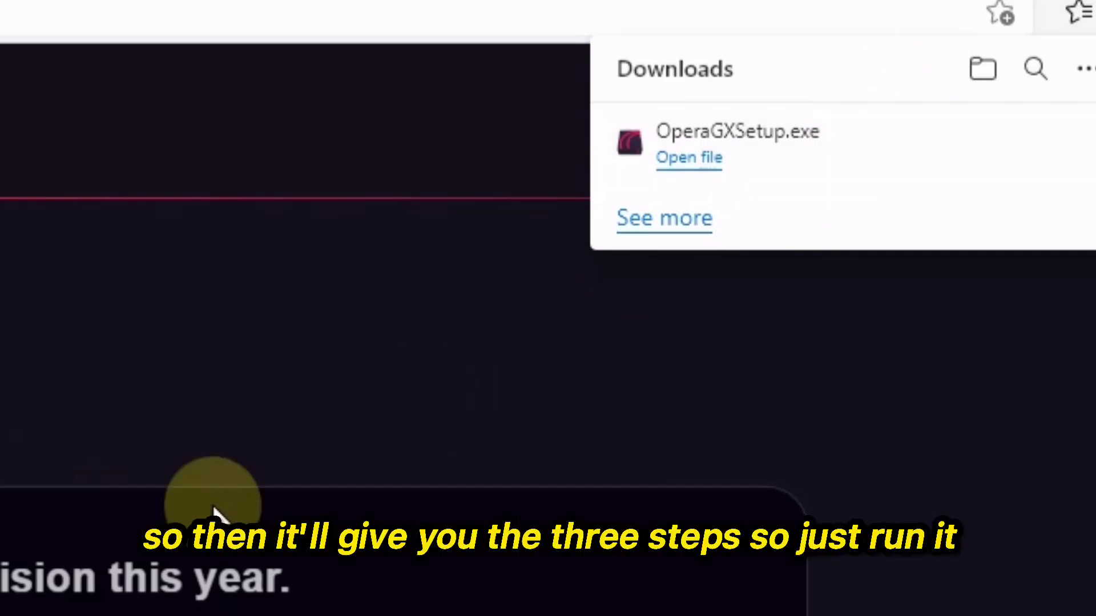
left_click(865, 128)
left_click(692, 160)
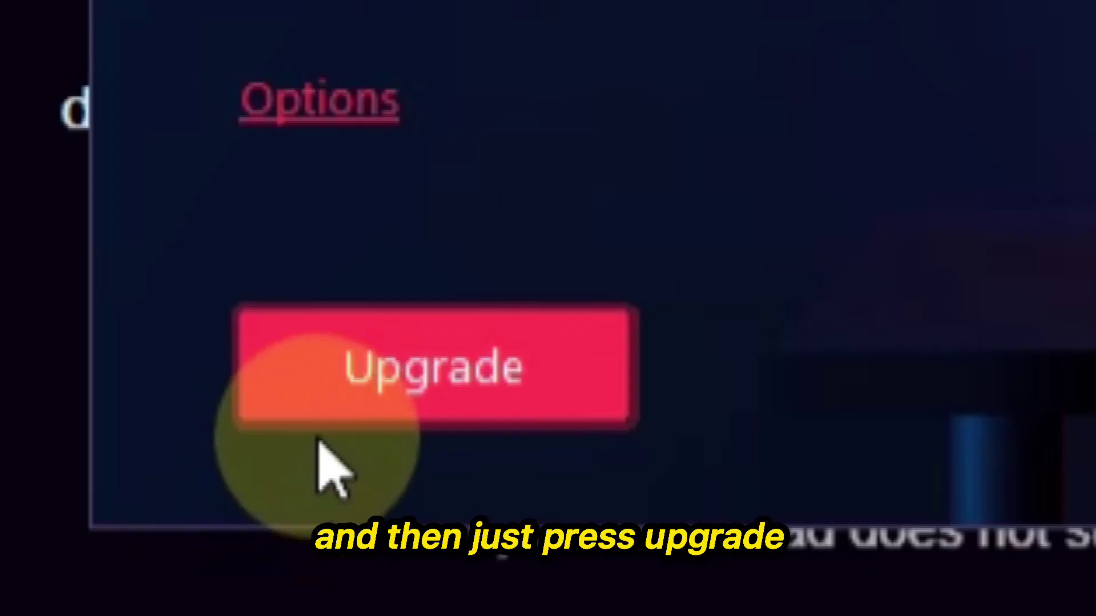
left_click(404, 383)
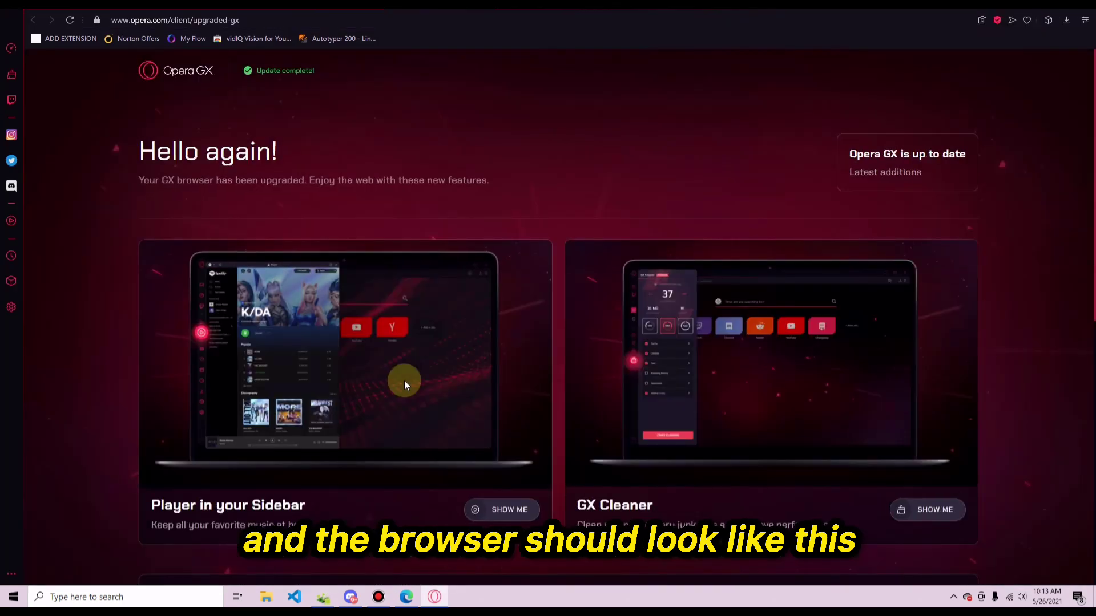
- Close Microsoft Edge and accept Opera GX's 'Yes, set it as default browser' prompt
mouse_move(401, 601)
left_click(457, 511)
scroll(357, 461, "down", 5)
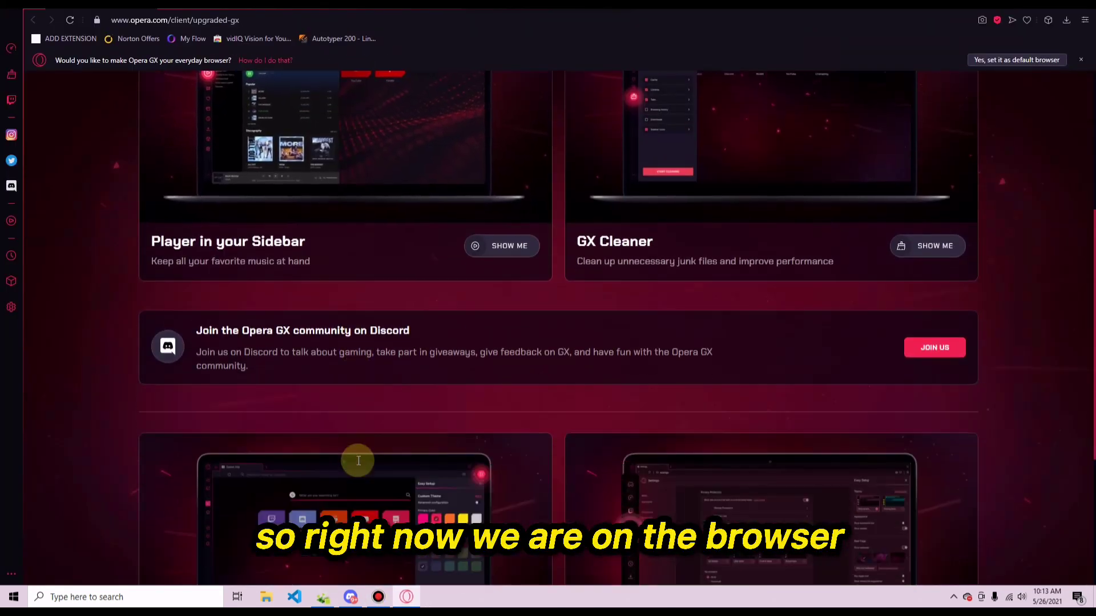
scroll(357, 460, "up", 3)
scroll(357, 461, "up", 2)
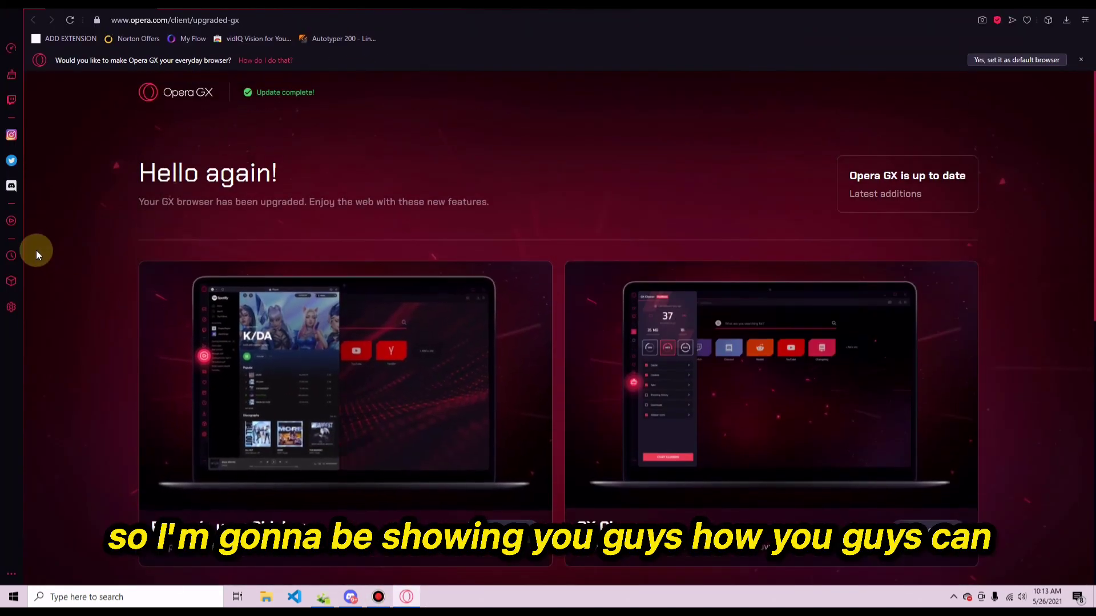
scroll(632, 275, "down", 2)
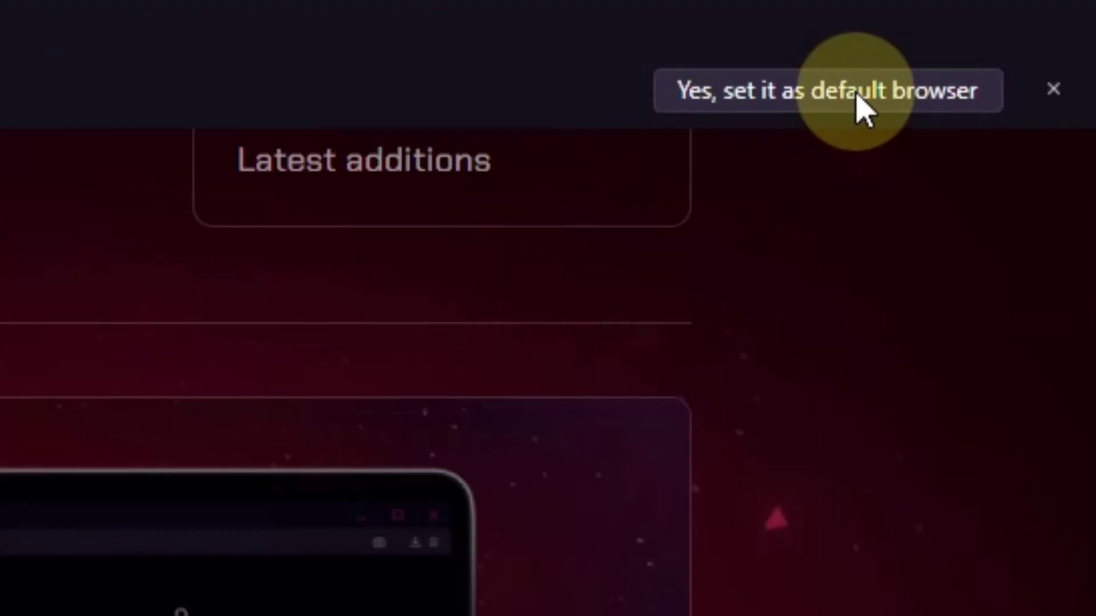
left_click(863, 110)
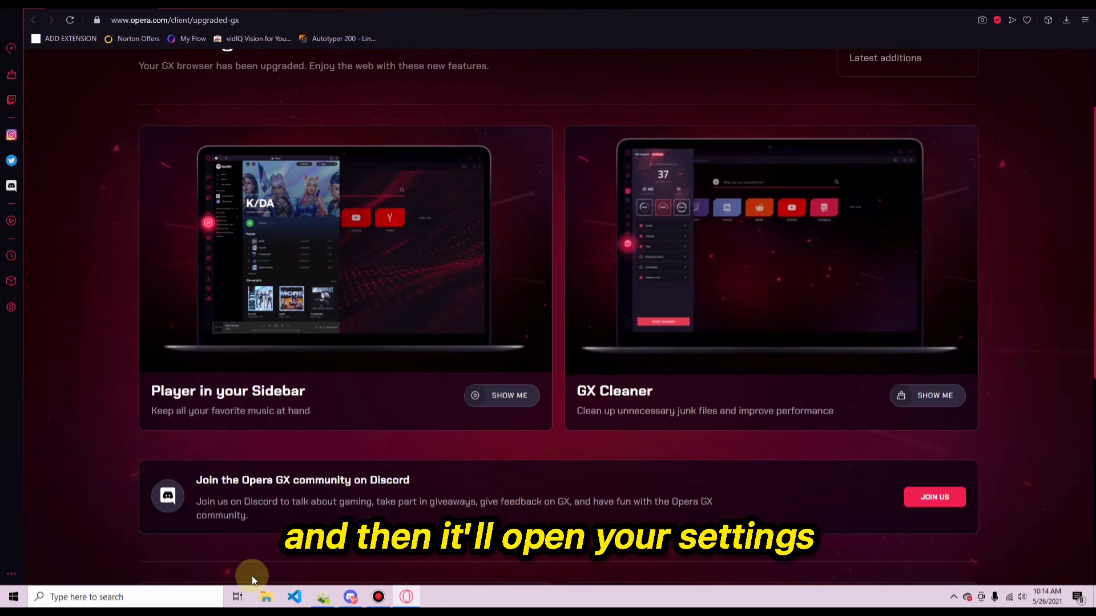
- Open Windows Settings from the Start search
left_click(90, 597)
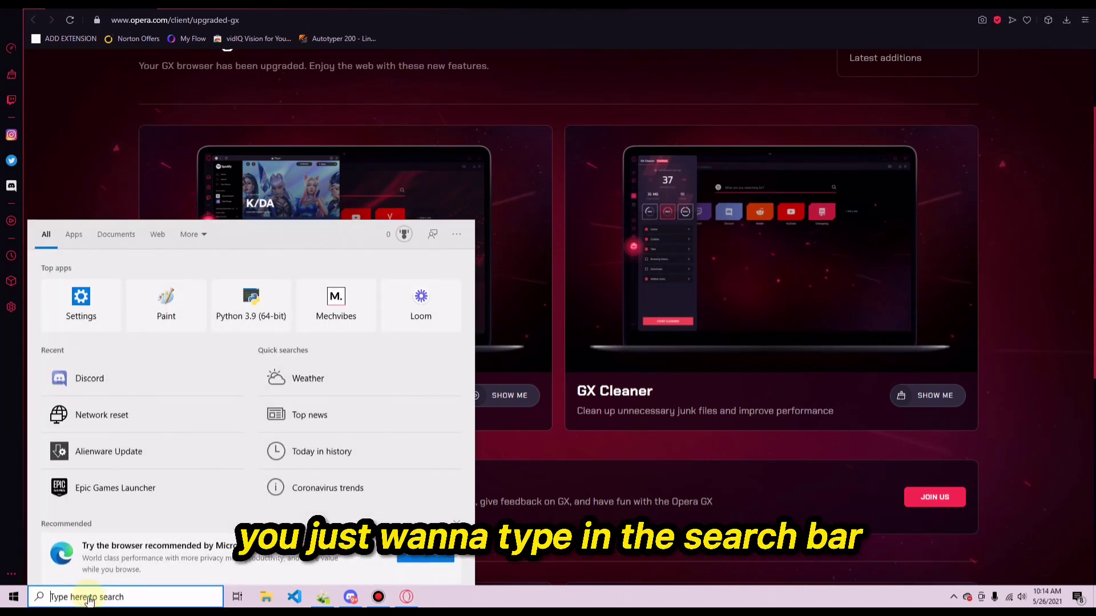
type("sett")
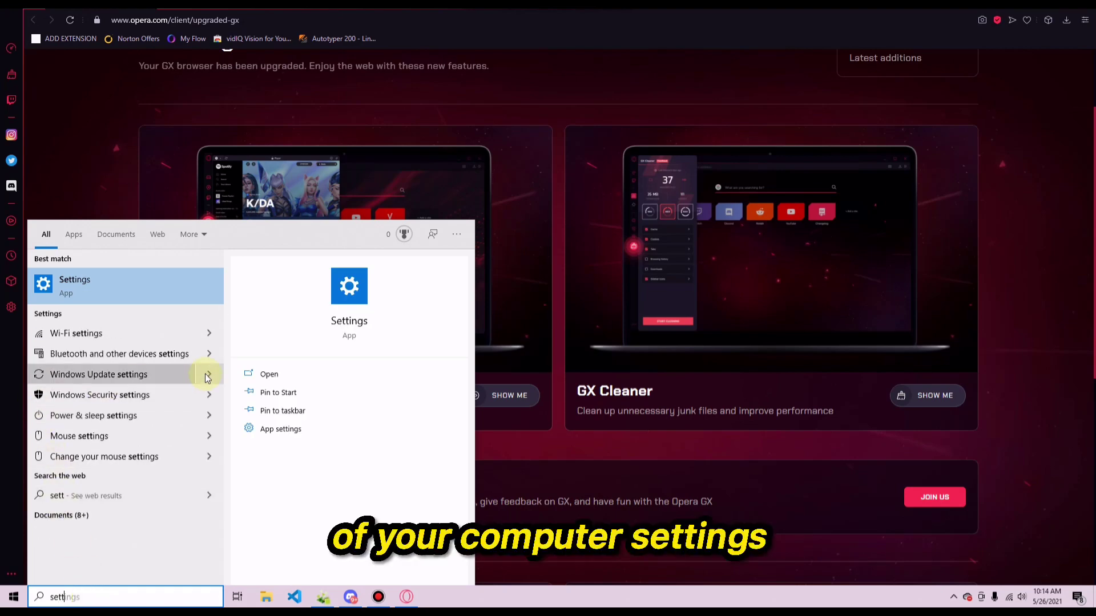
left_click(247, 377)
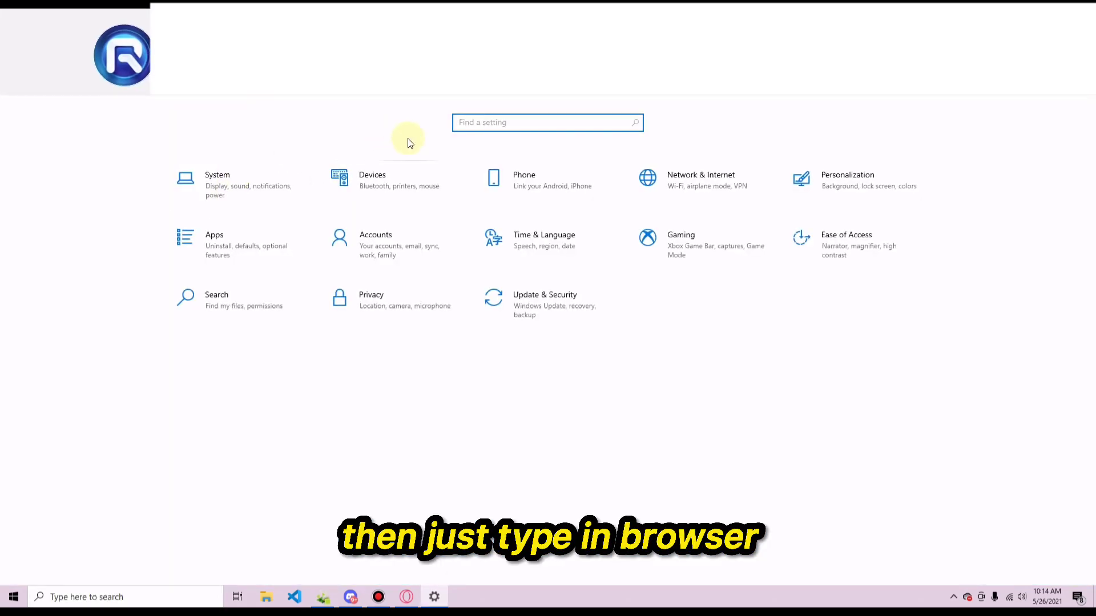
- Set Opera GX Internet Browser as the default web browser, then close Settings
type("br")
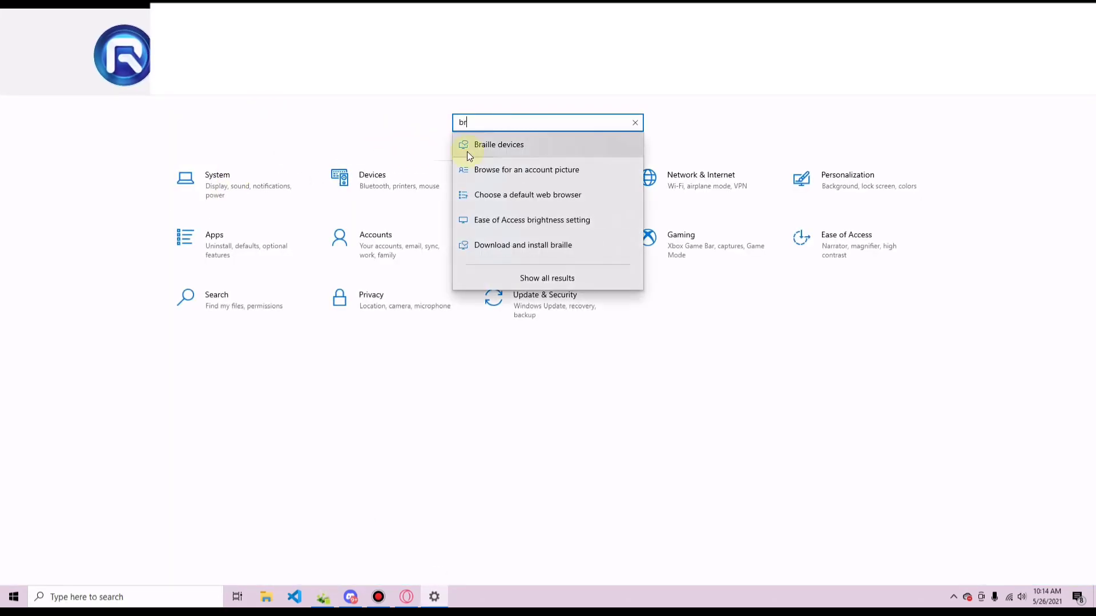
type("owser")
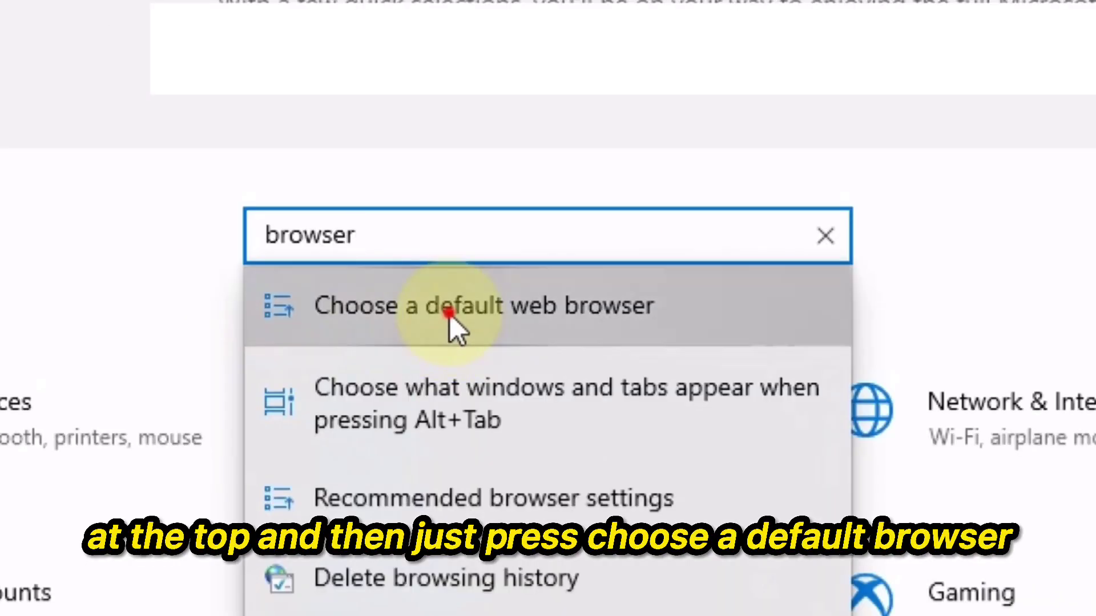
left_click(518, 150)
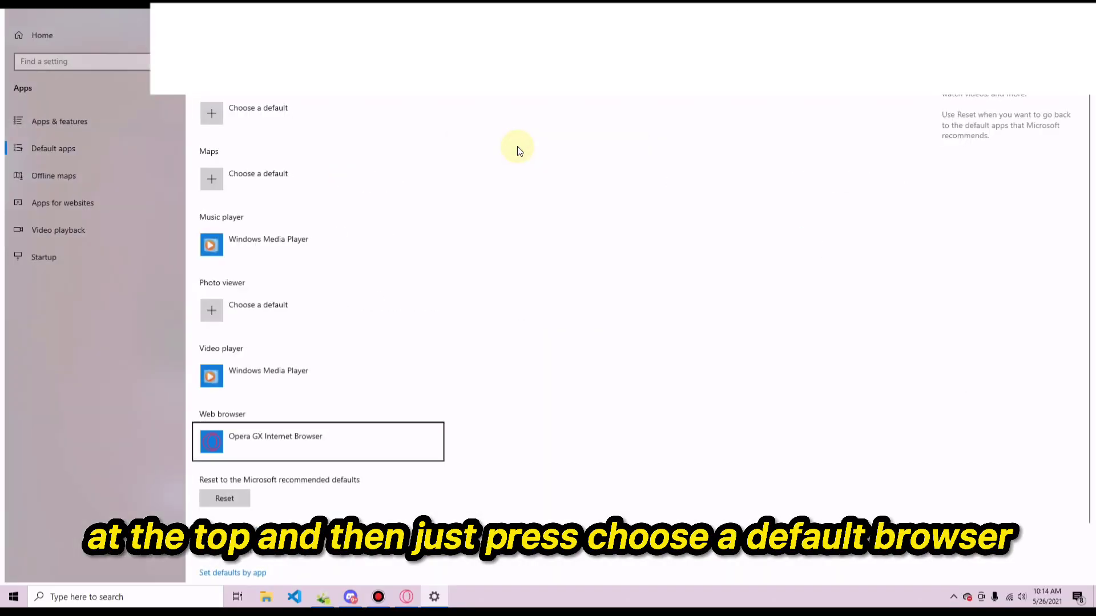
left_click(290, 442)
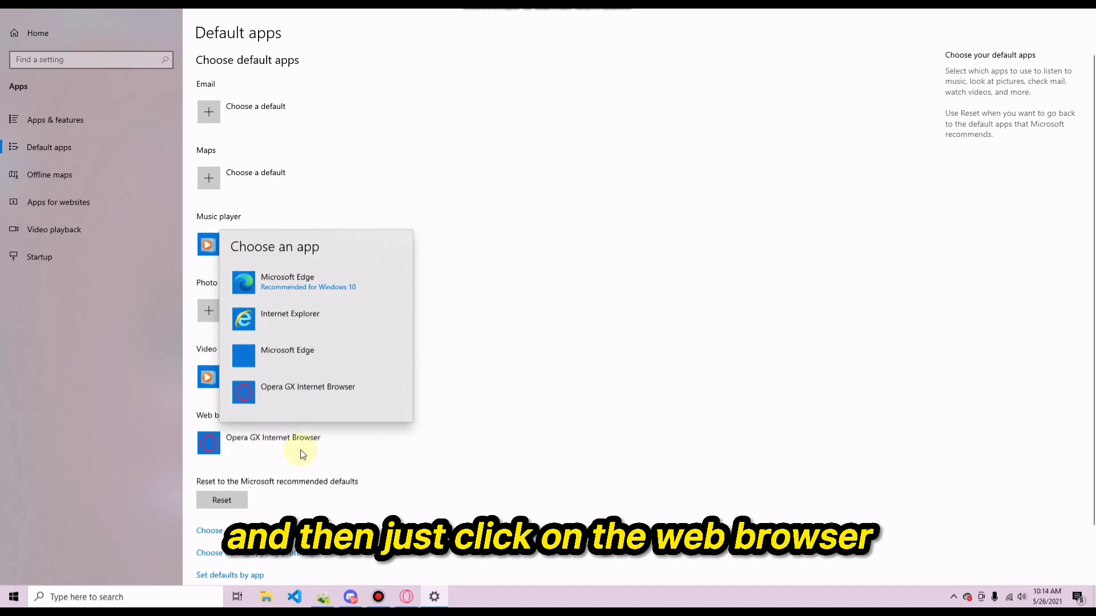
left_click(245, 455)
left_click(234, 434)
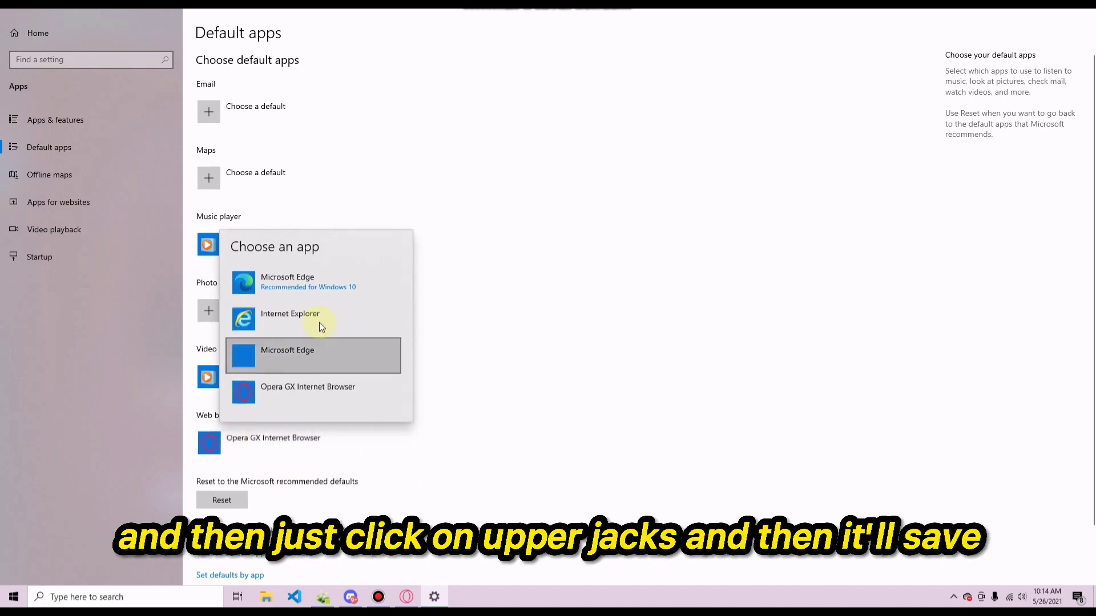
left_click(269, 396)
left_click(1081, 5)
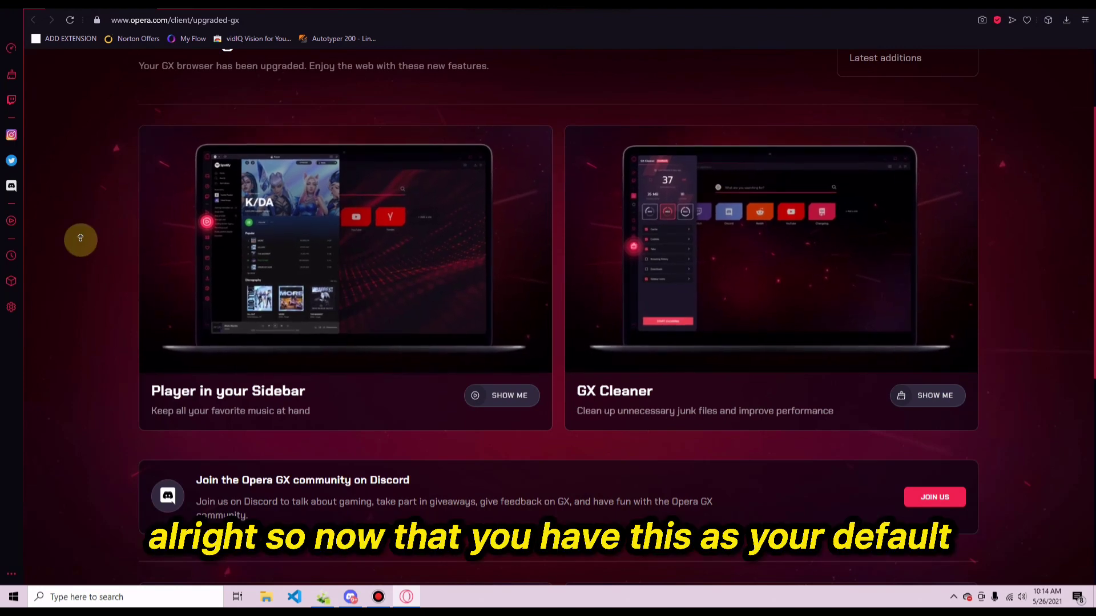
- Open Opera GX Settings from the sidebar gear and switch the theme from GX Classic to Ultraviolet
scroll(95, 115, "up", 2)
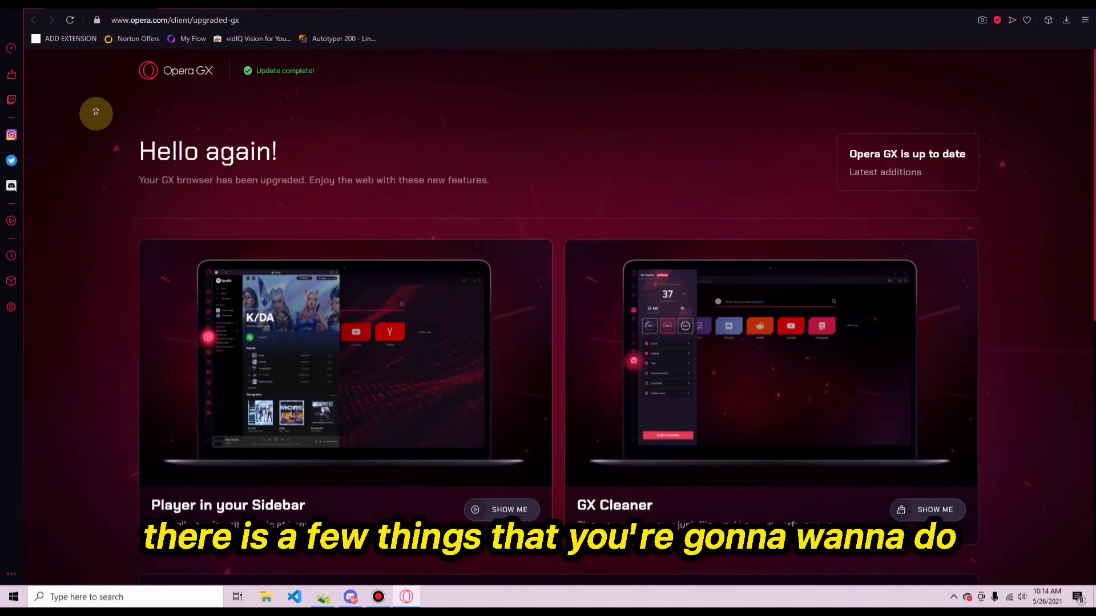
left_click(12, 307)
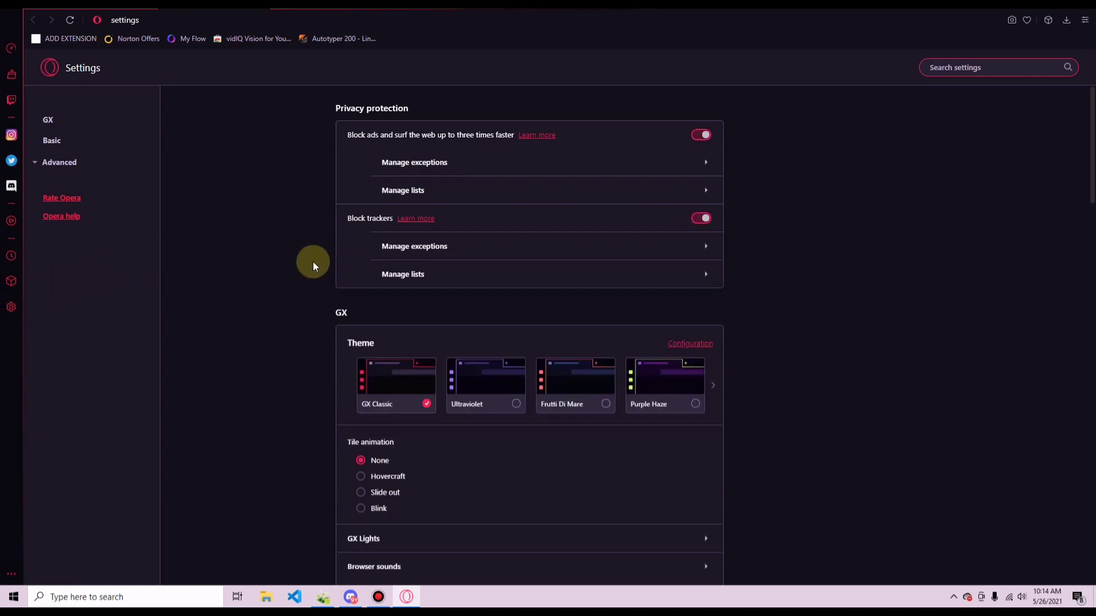
scroll(360, 282, "down", 4)
scroll(516, 241, "up", 3)
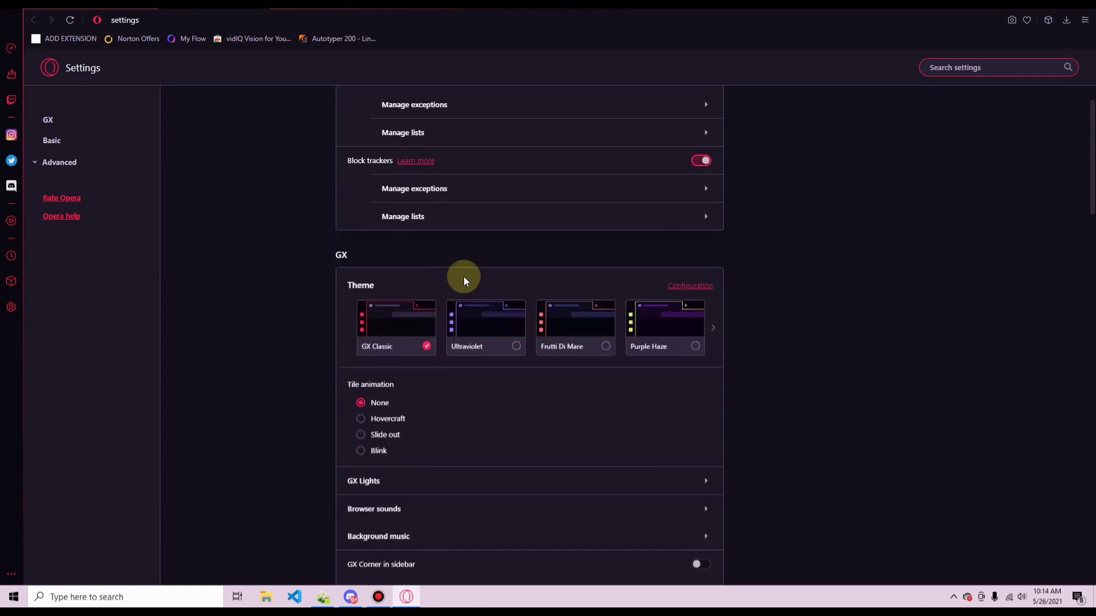
left_click(497, 341)
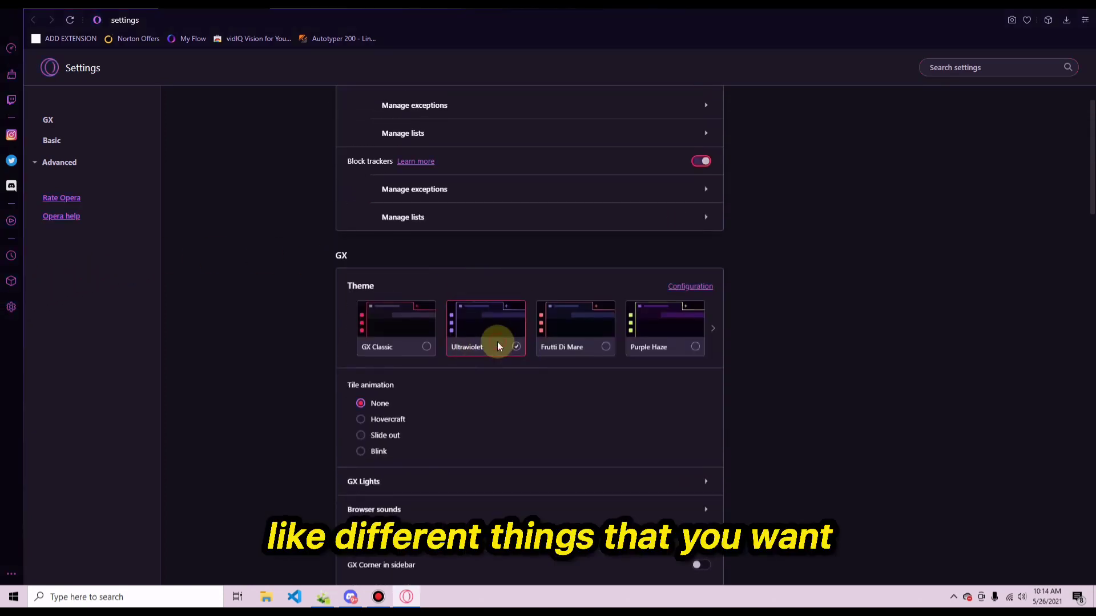
- Try the Frutti Di Mare and GX Classic themes, settling on Purple Haze
left_click(584, 335)
left_click(655, 330)
left_click(393, 335)
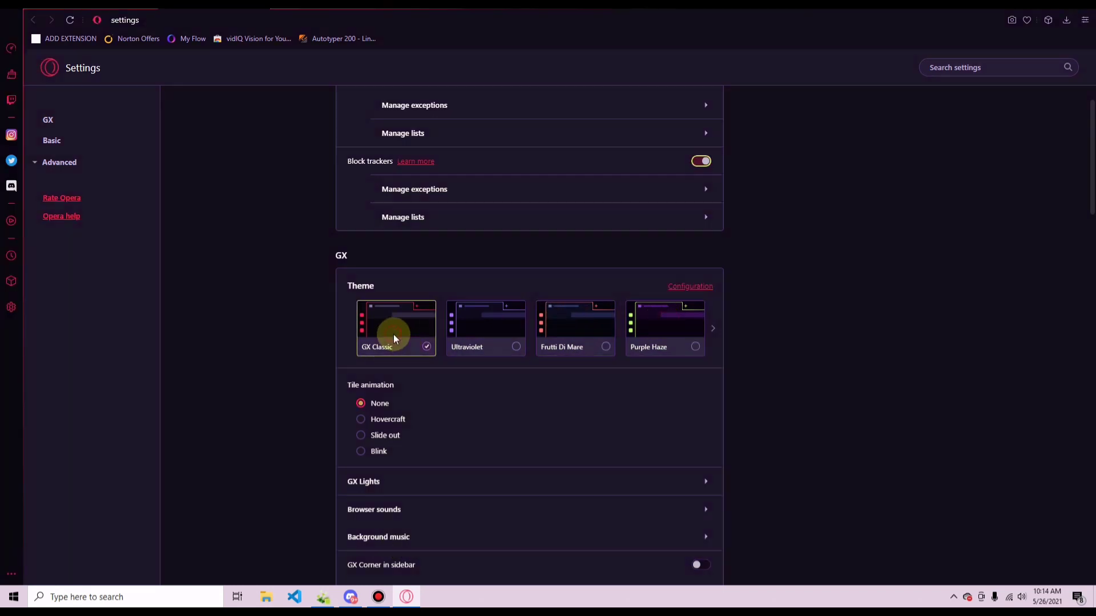
left_click(661, 344)
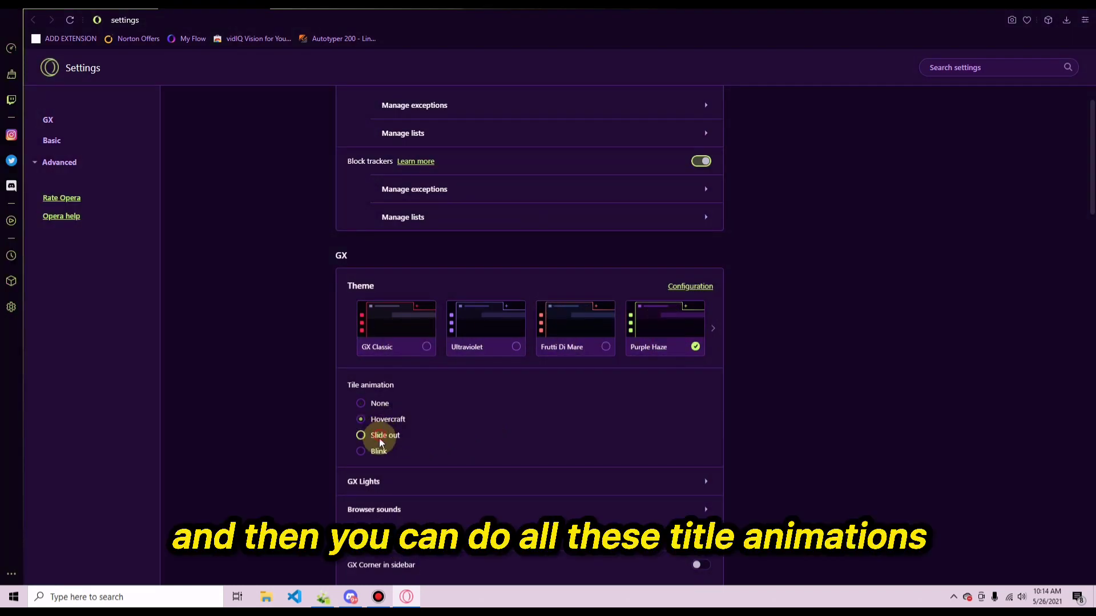
- Set Tile animation to None and turn on GX Corner in the sidebar
left_click(368, 404)
scroll(387, 411, "down", 3)
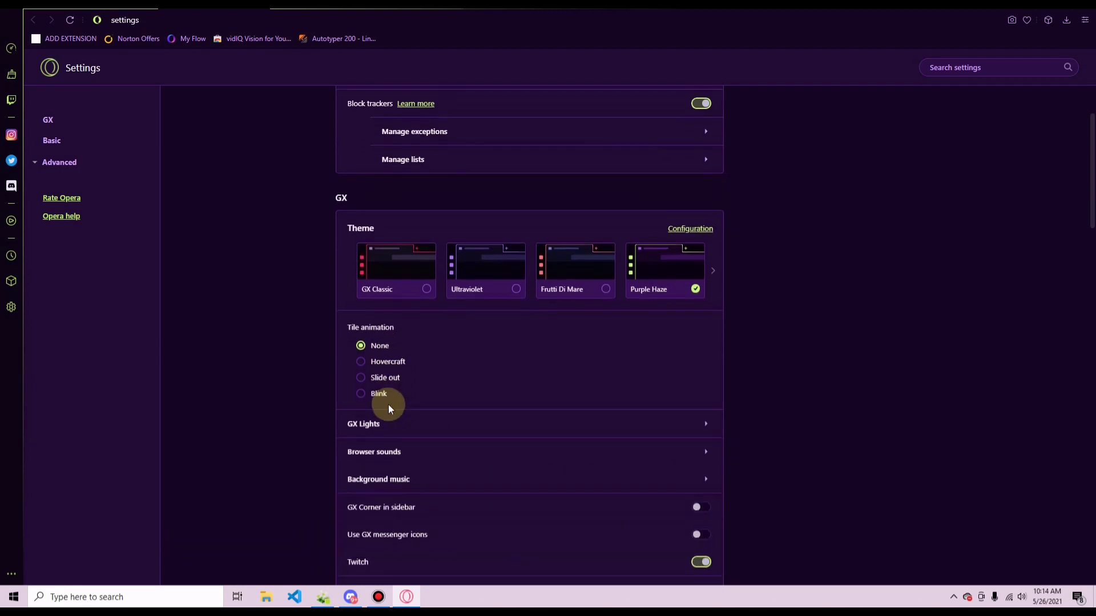
left_click(379, 309)
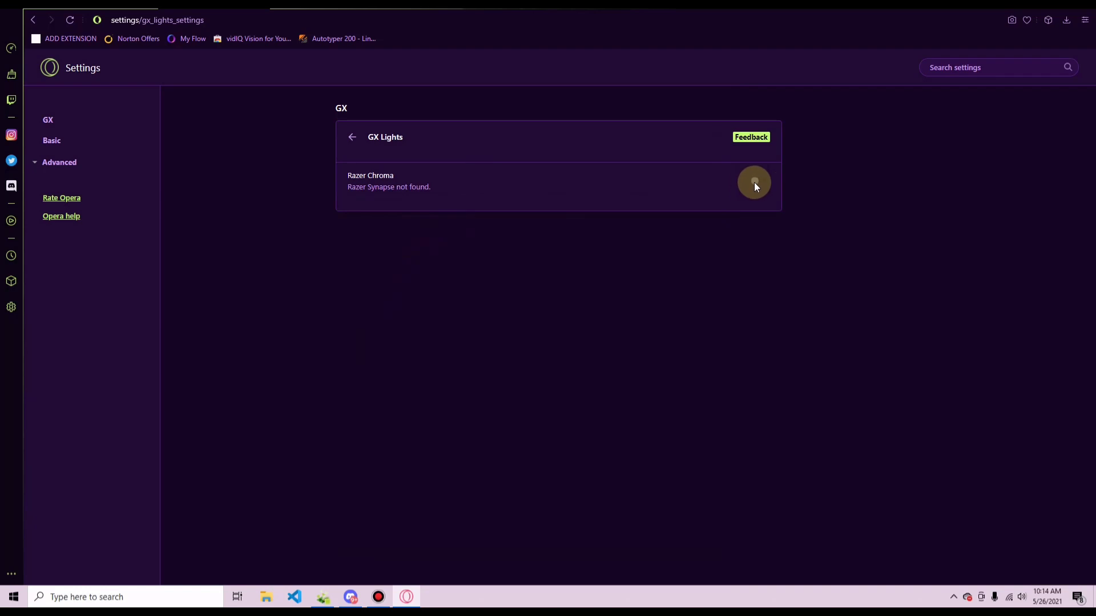
left_click(355, 139)
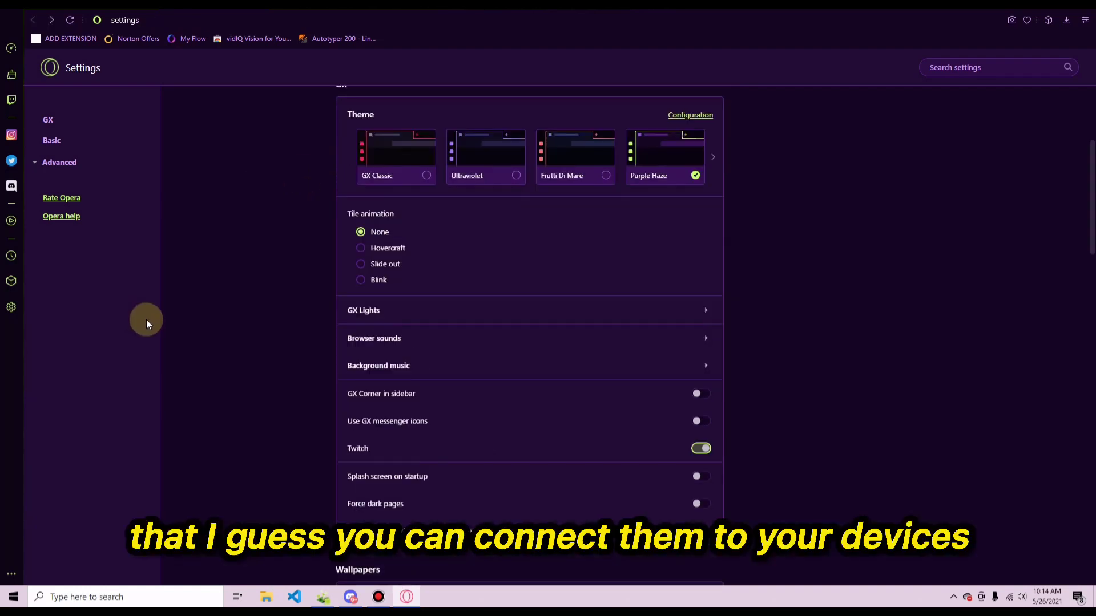
left_click(703, 399)
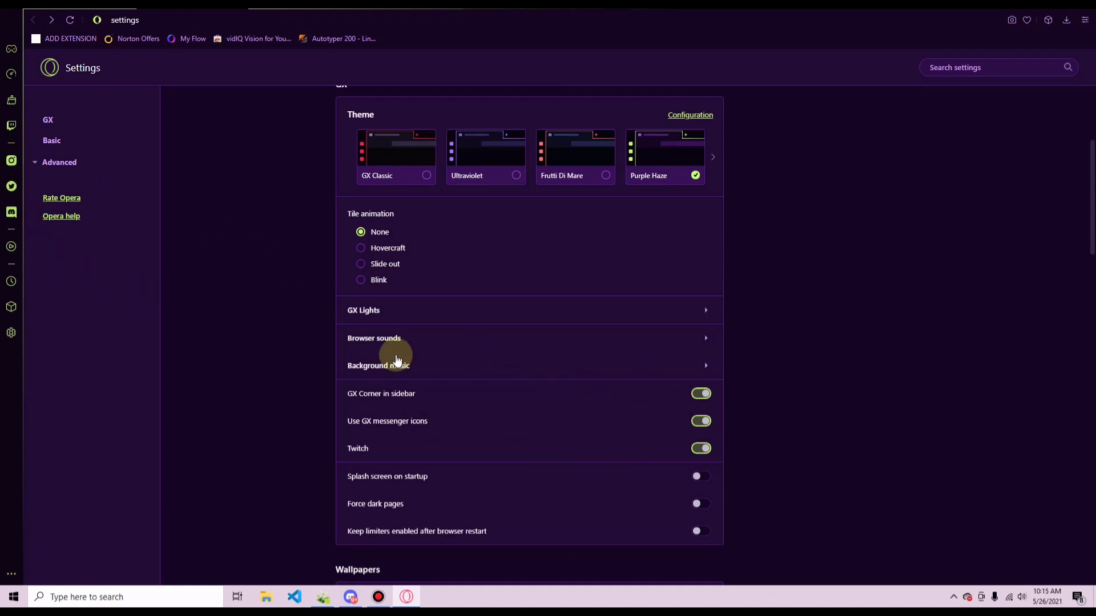
- Open a start-page tab for previewing and expand the wallpaper choices in settings
scroll(394, 360, "down", 5)
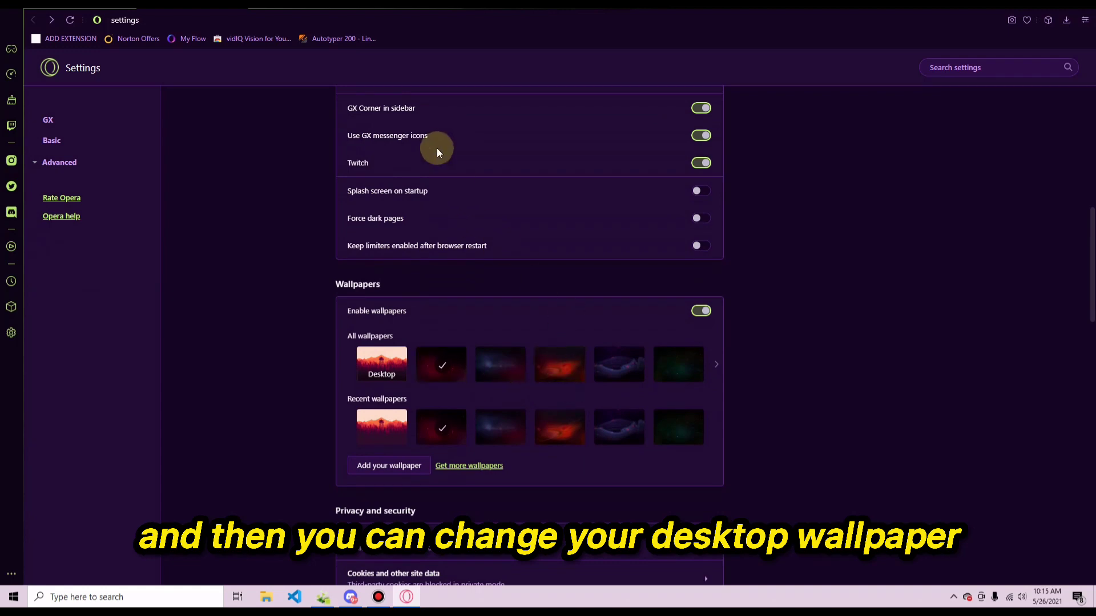
key("ctrl+t")
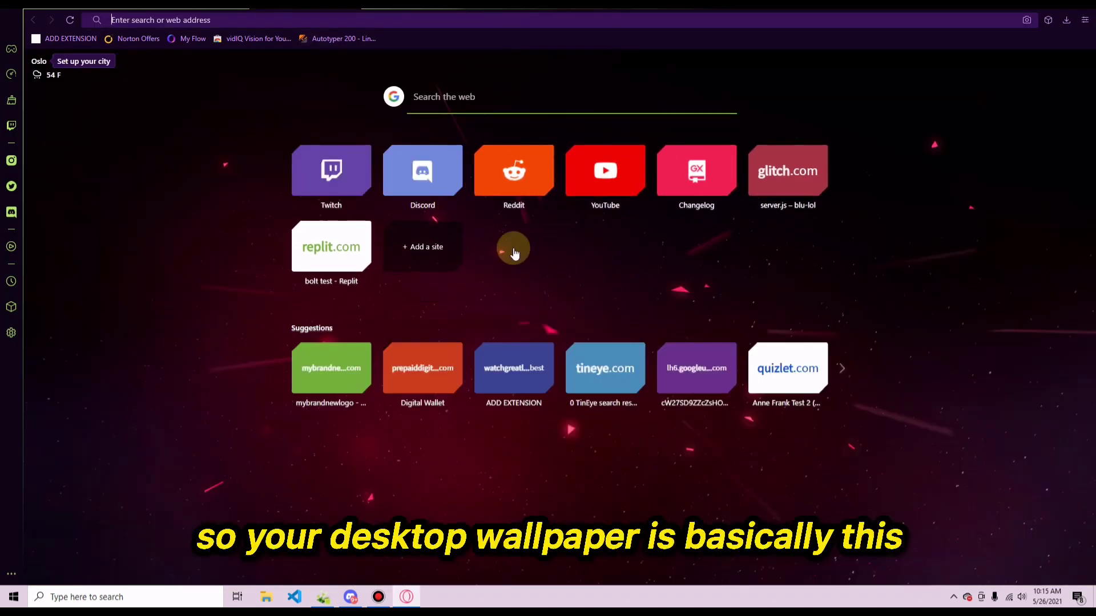
left_click(188, 10)
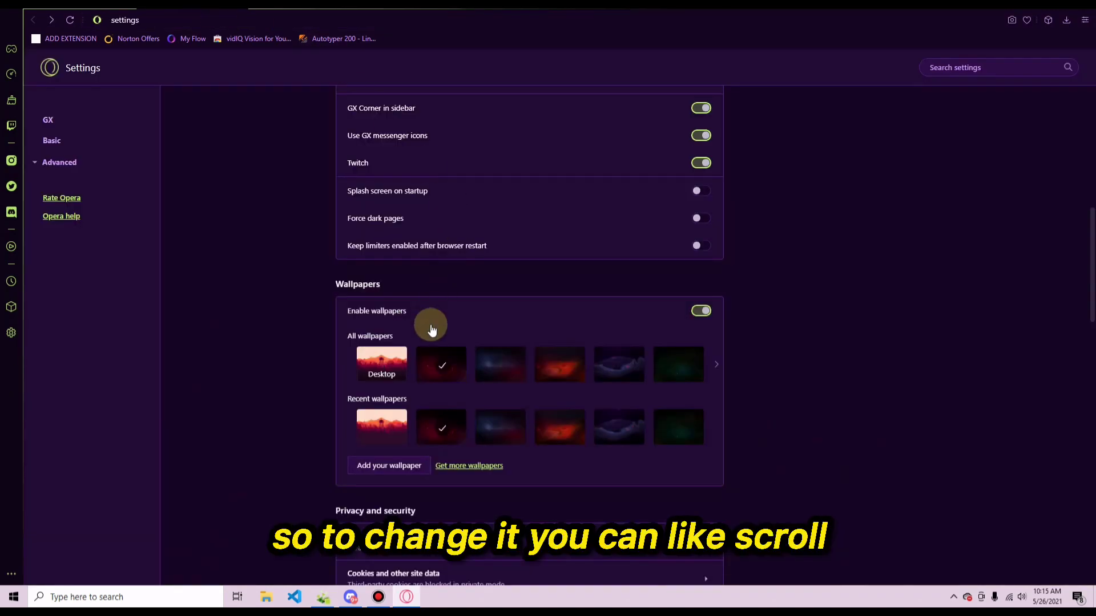
left_click(720, 366)
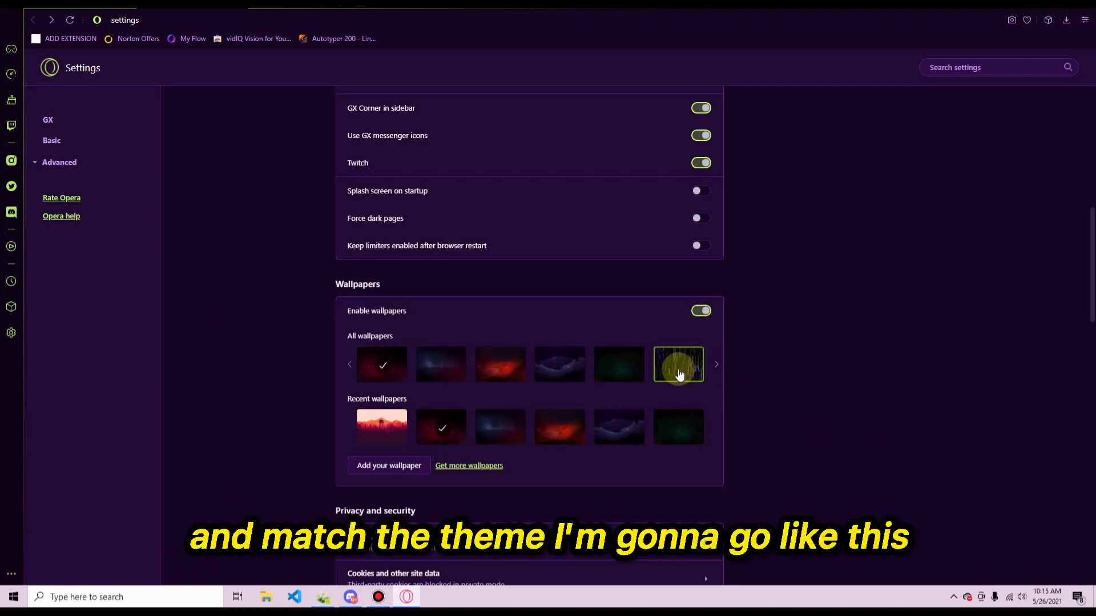
- Preview the circuit-pattern and other wallpapers on the start page, keeping the dark green starfield
left_click(677, 361)
key("ctrl+Tab")
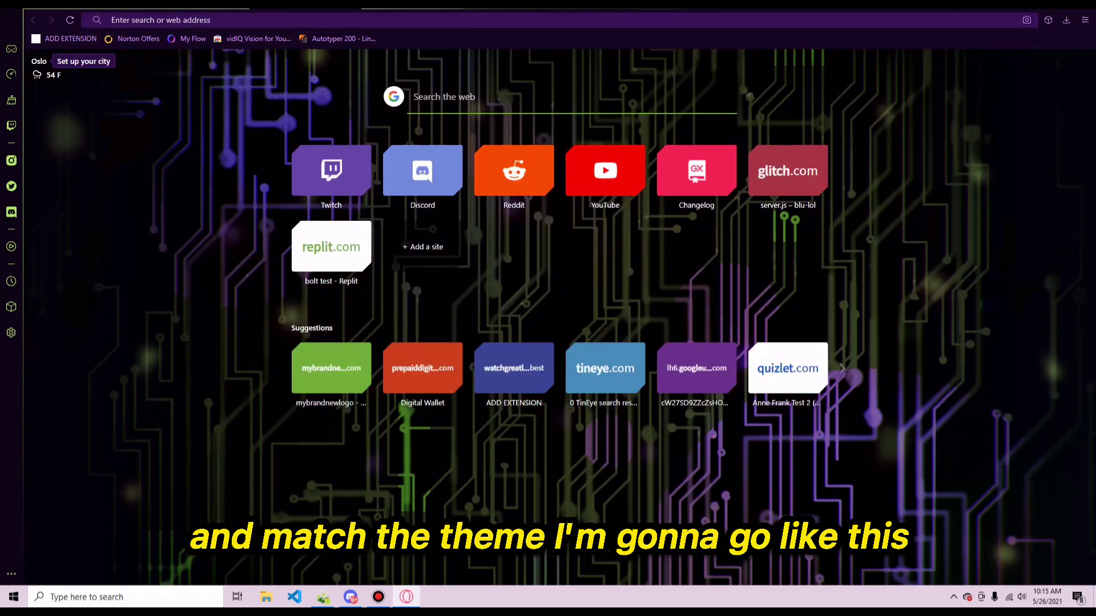
key("ctrl+Tab")
left_click(573, 369)
key("ctrl+Tab")
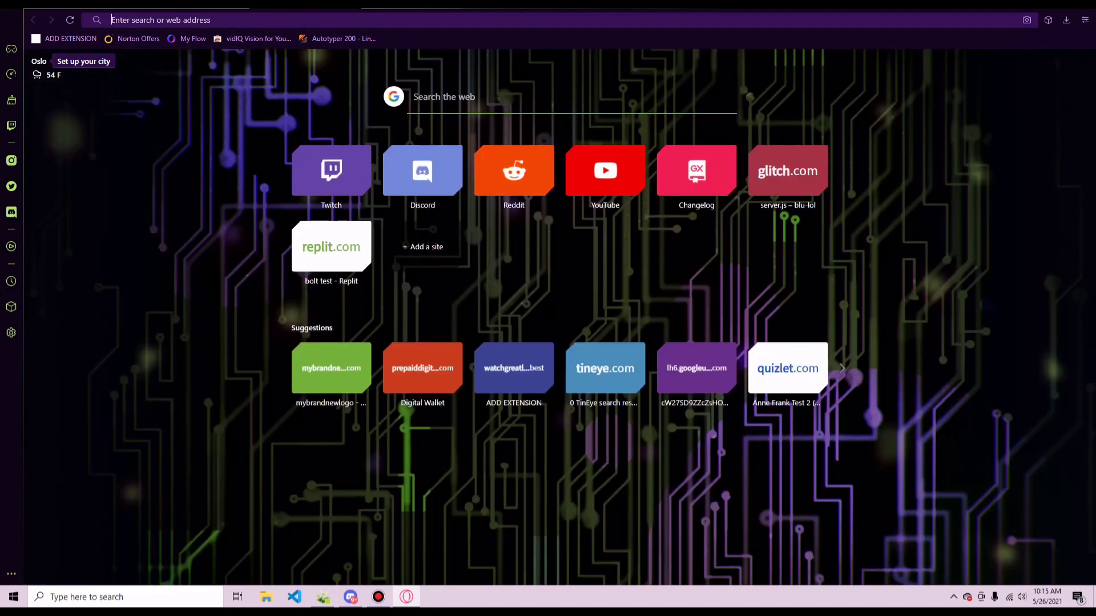
key("ctrl+Tab")
left_click(620, 365)
key("ctrl+Tab")
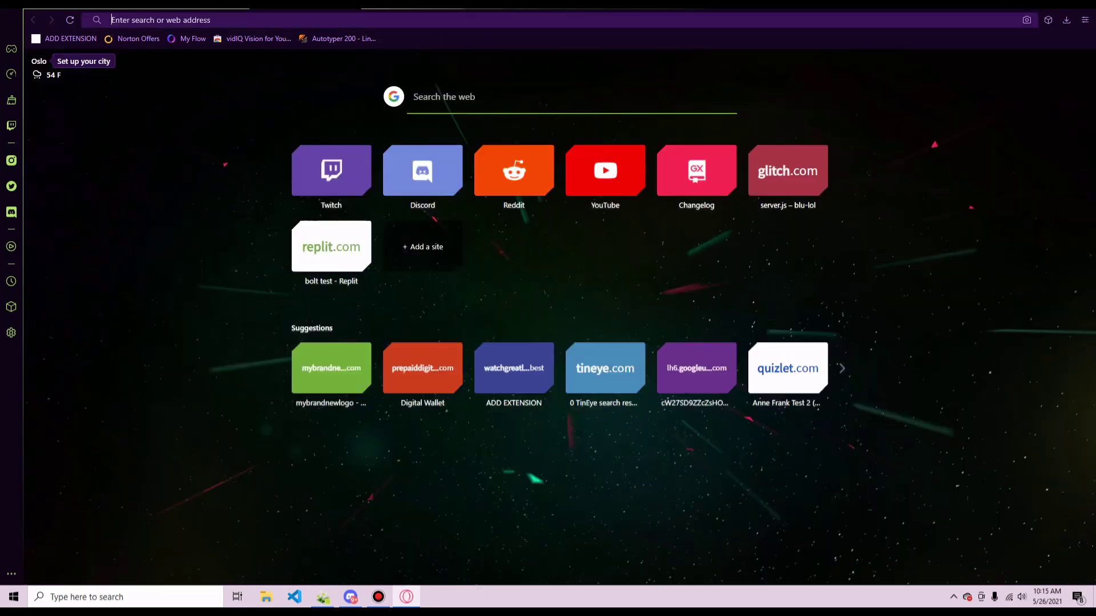
key("ctrl+Tab")
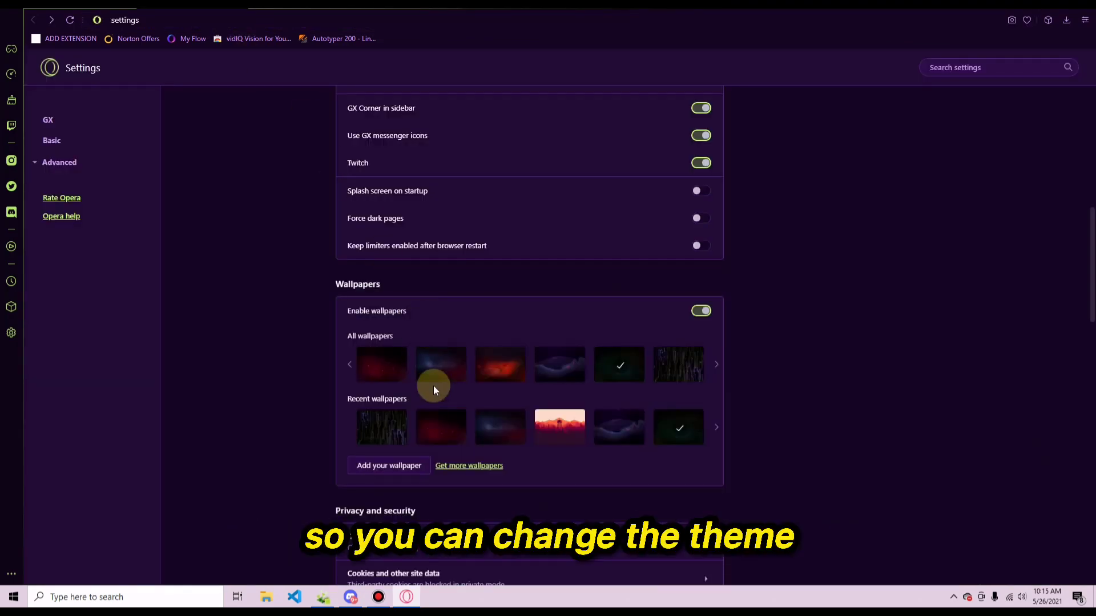
scroll(433, 385, "down", 4)
- Add image_31 from Downloads as a custom wallpaper
left_click(399, 237)
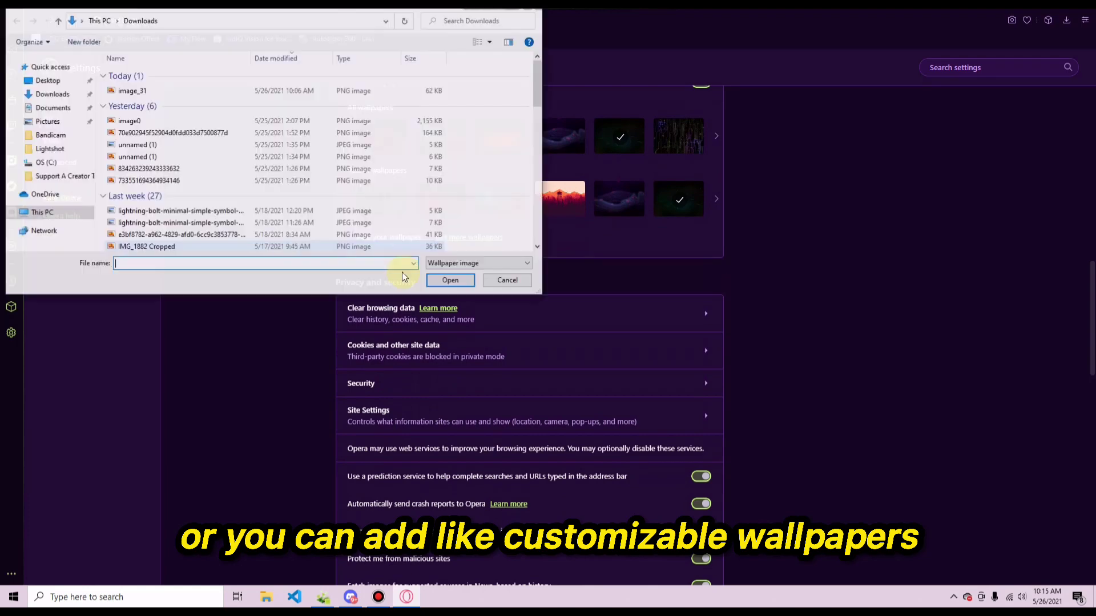
scroll(137, 194, "down", 2)
scroll(149, 143, "up", 2)
left_click(164, 93)
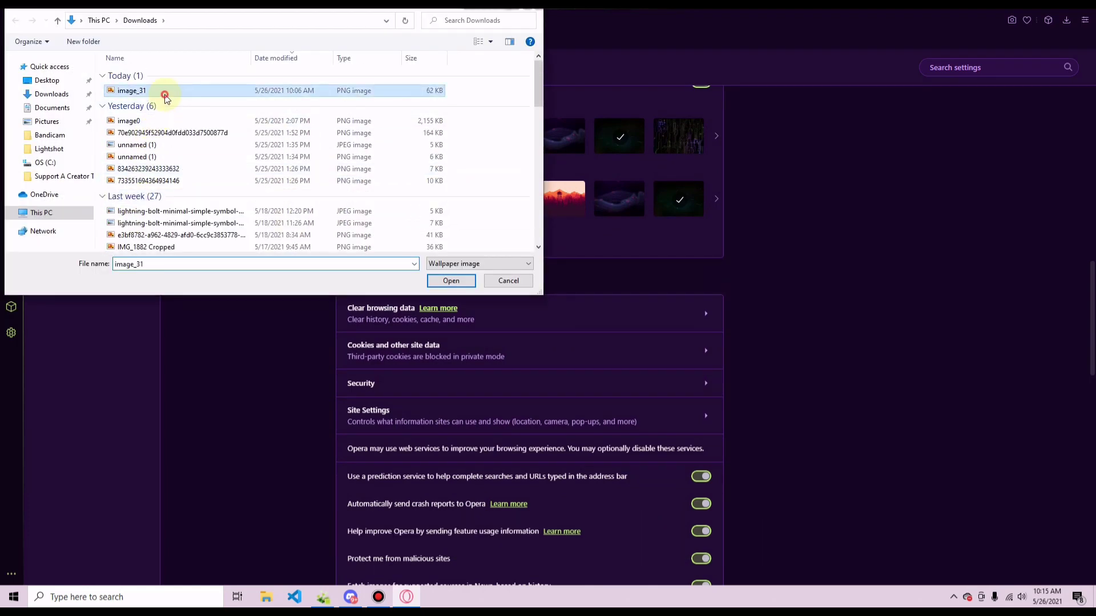
double_click(165, 93)
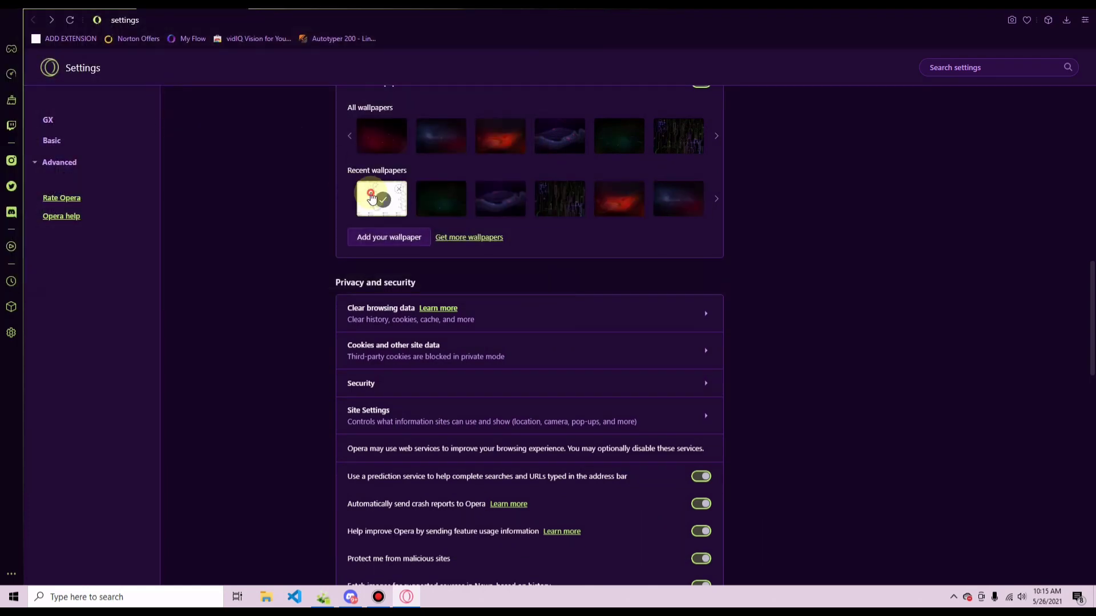
- Add image0 from Downloads as a wallpaper, then reselect the dark green wallpaper as active
left_click(388, 237)
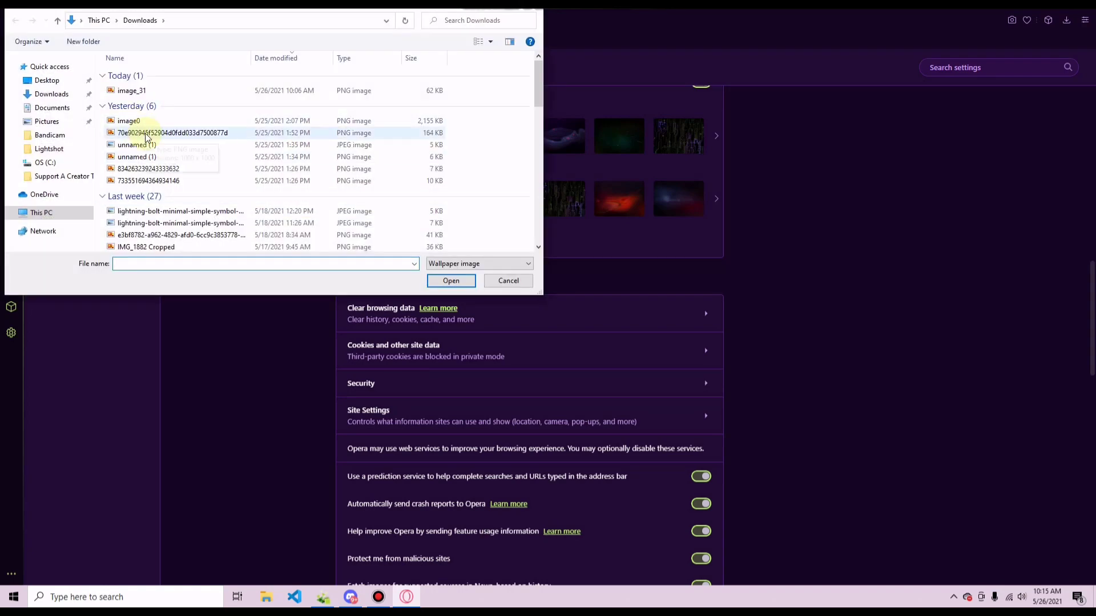
left_click(148, 121)
double_click(148, 121)
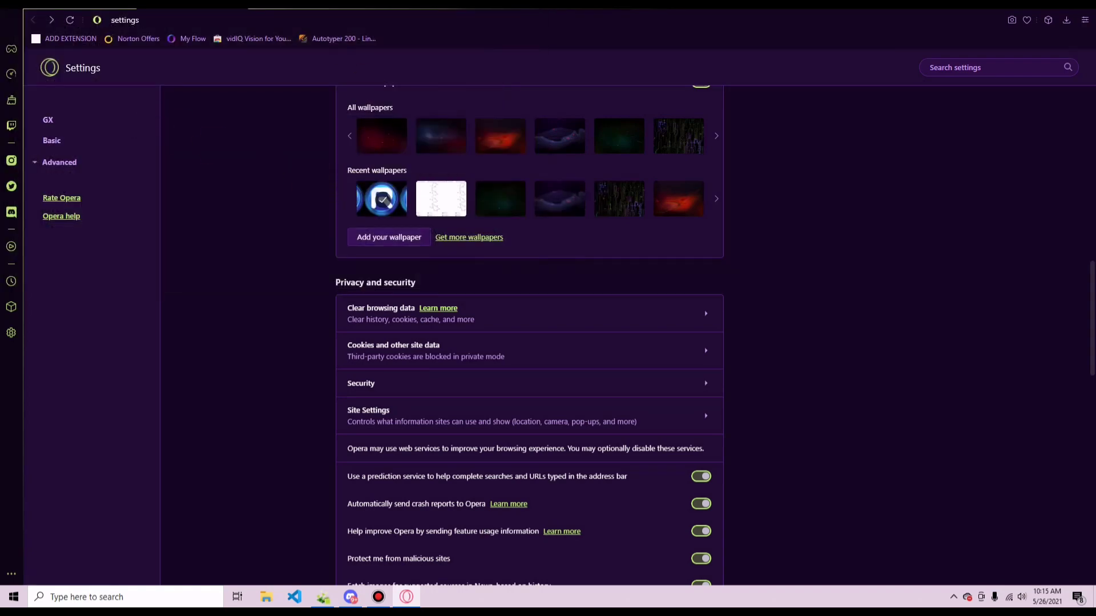
key("ctrl+t")
left_click(247, 8)
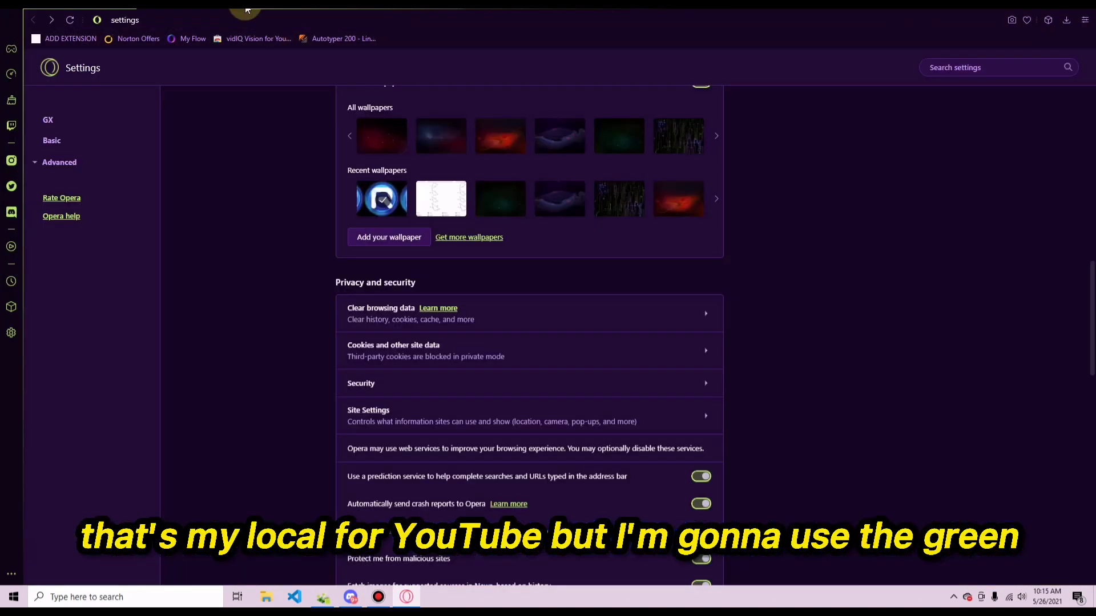
left_click(504, 200)
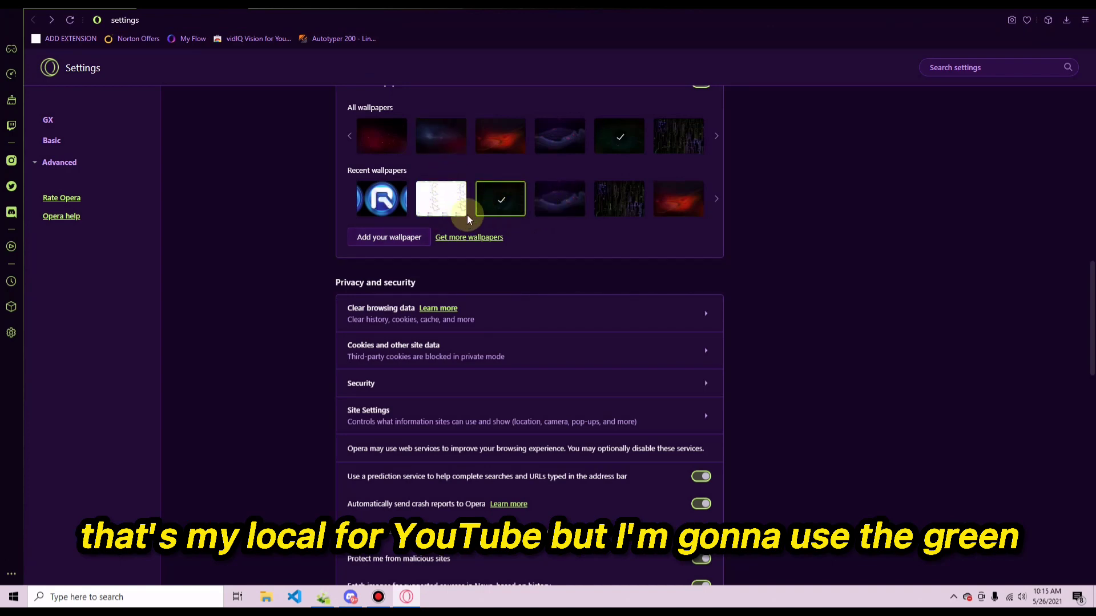
- Go through Basic to the GX settings section at settings/opera-gx
scroll(656, 272, "down", 2)
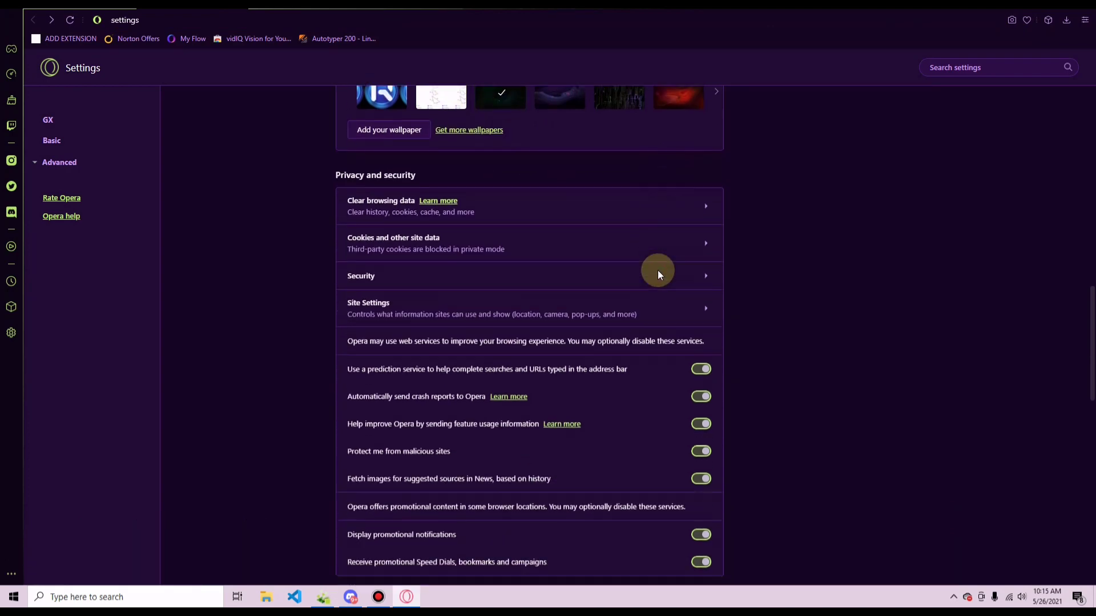
key("ctrl+t")
key("ctrl+w")
scroll(309, 190, "down", 4)
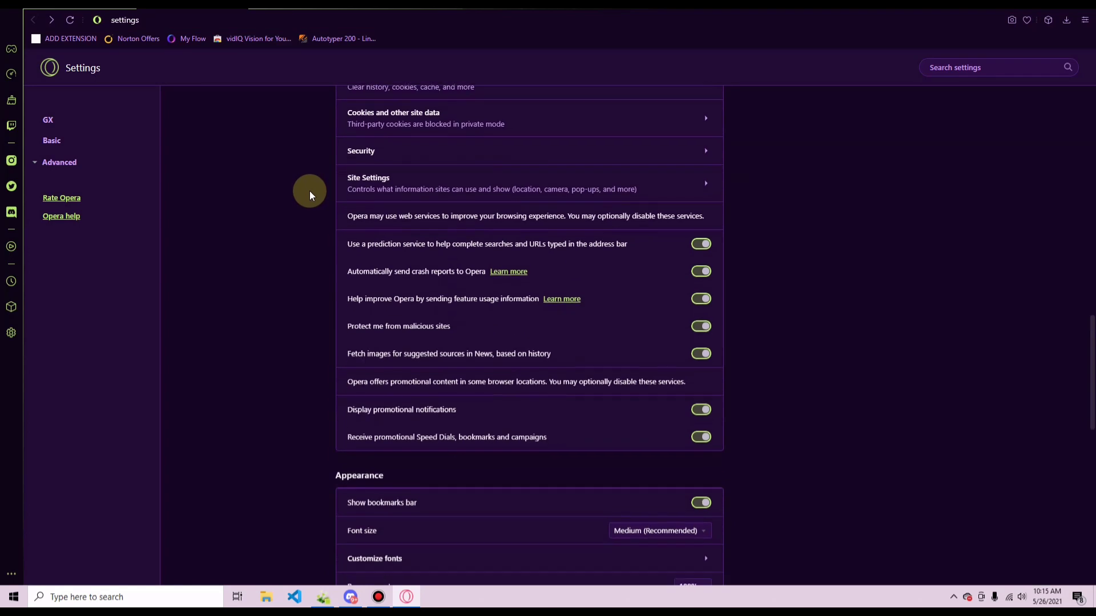
scroll(310, 191, "down", 9)
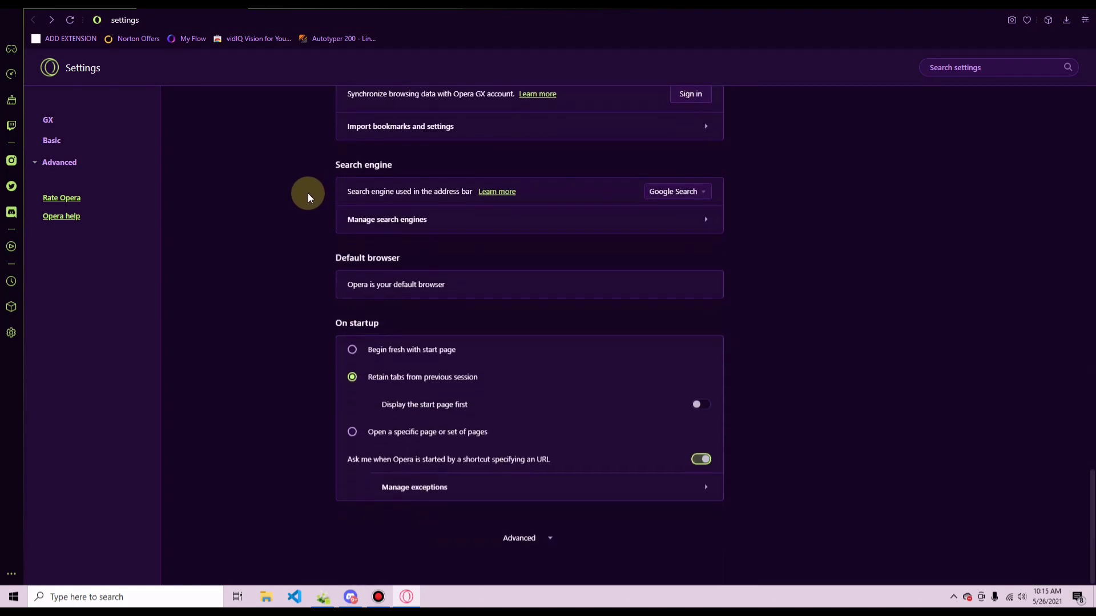
left_click(62, 147)
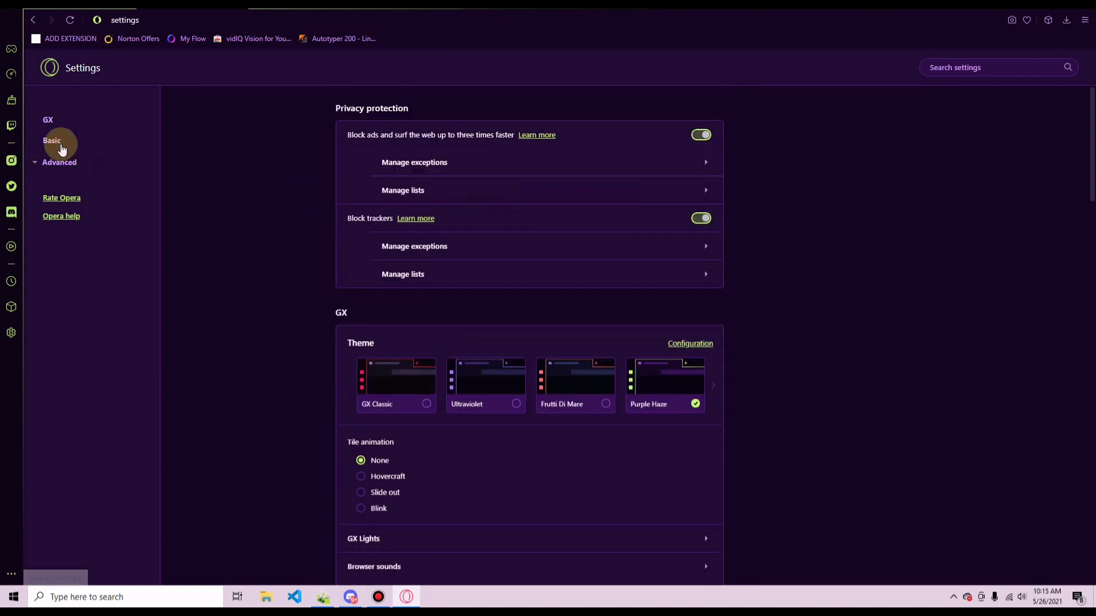
left_click(54, 121)
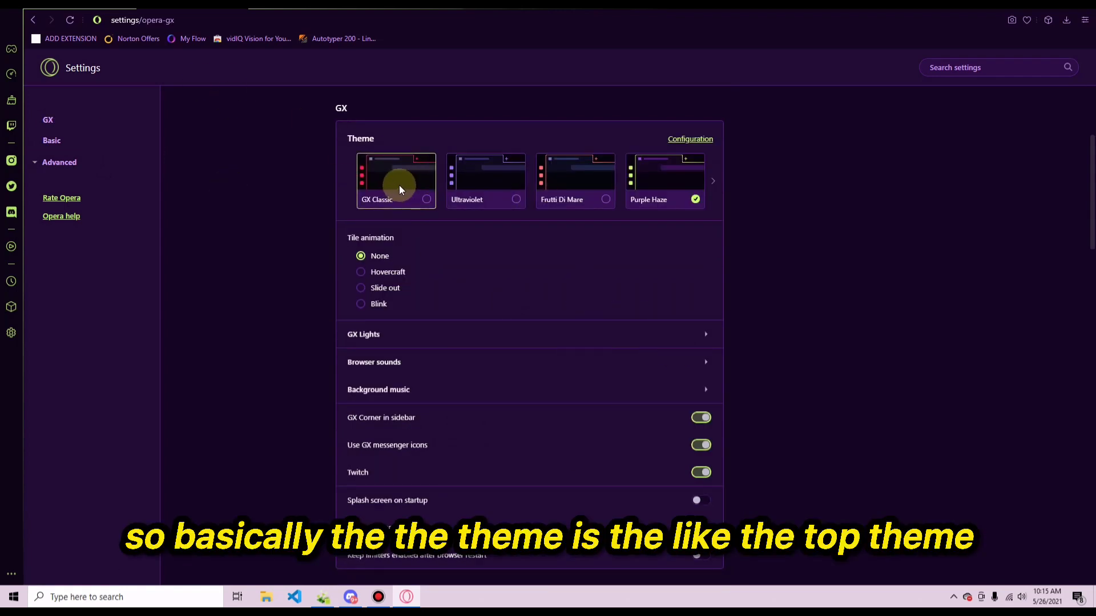
- Apply the Ultraviolet theme and turn on background music with the Restoration track at volume 54
left_click(521, 199)
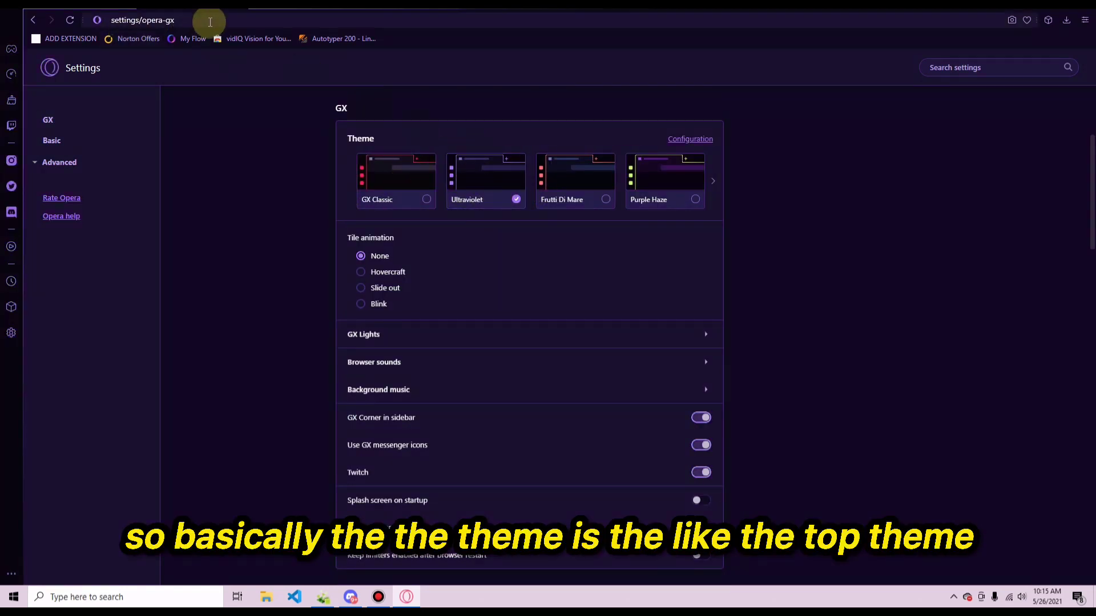
scroll(464, 265, "down", 2)
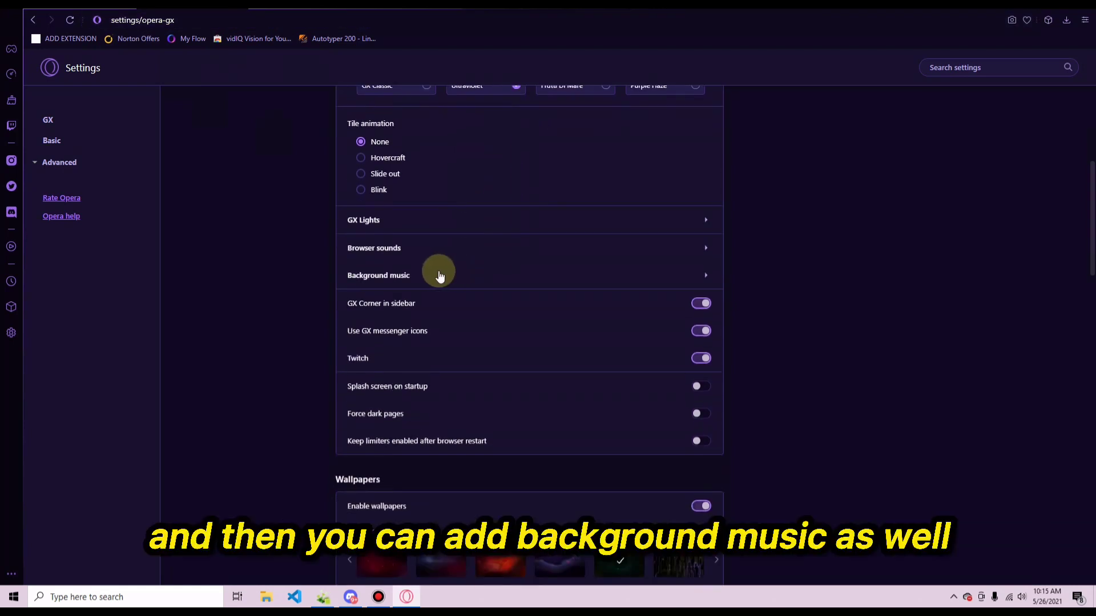
left_click(437, 273)
left_click(759, 180)
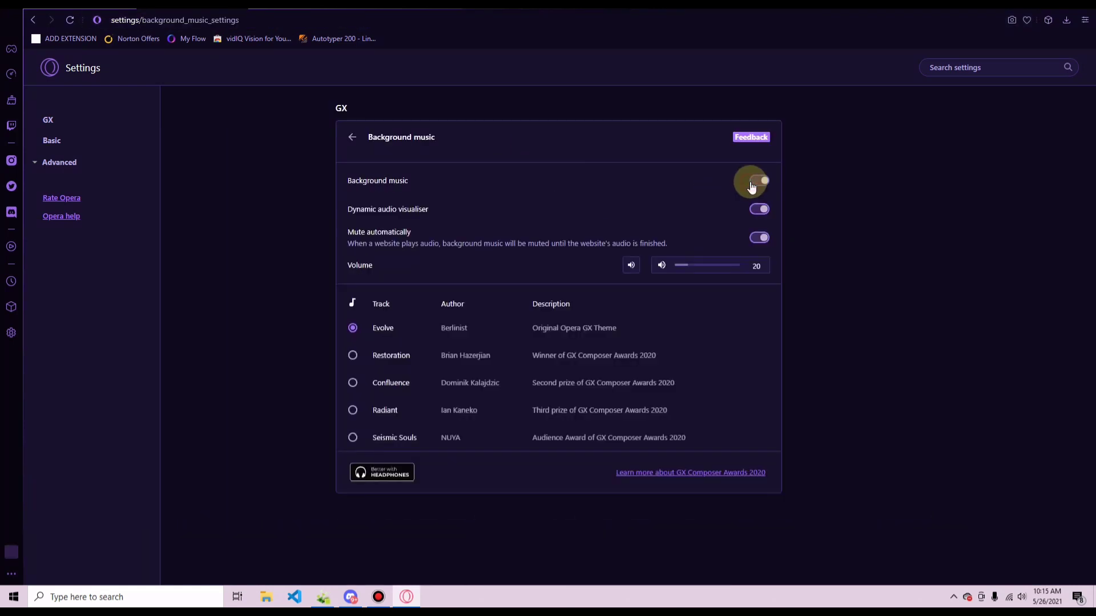
left_click(389, 359)
left_click(632, 268)
left_click_drag(680, 265, 711, 268)
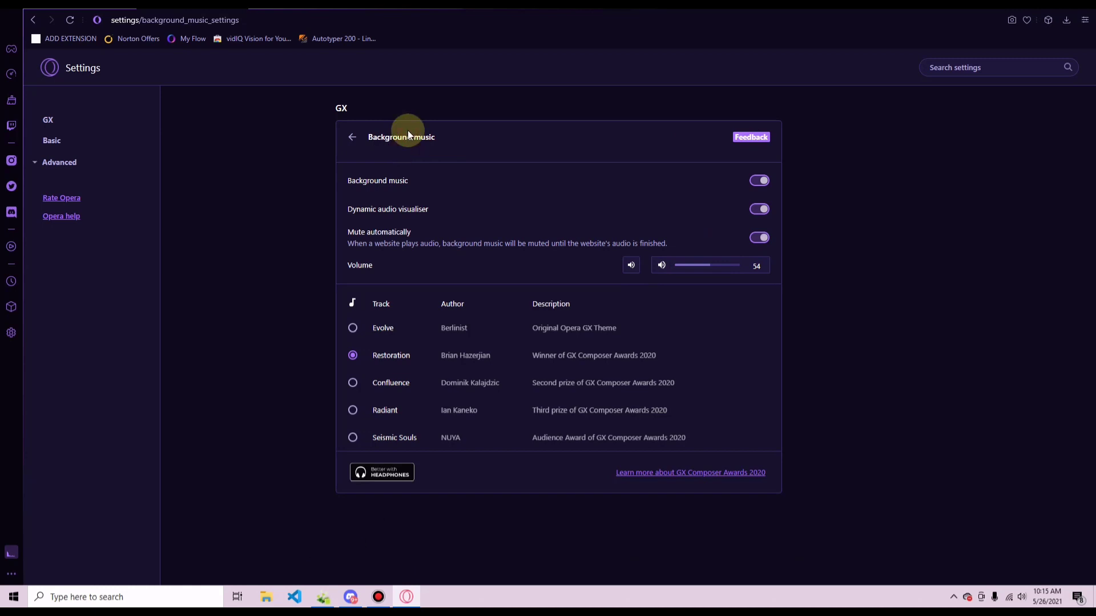
- Return to the main GX settings, open a new start-page tab and show the Easy setup panel
left_click(347, 140)
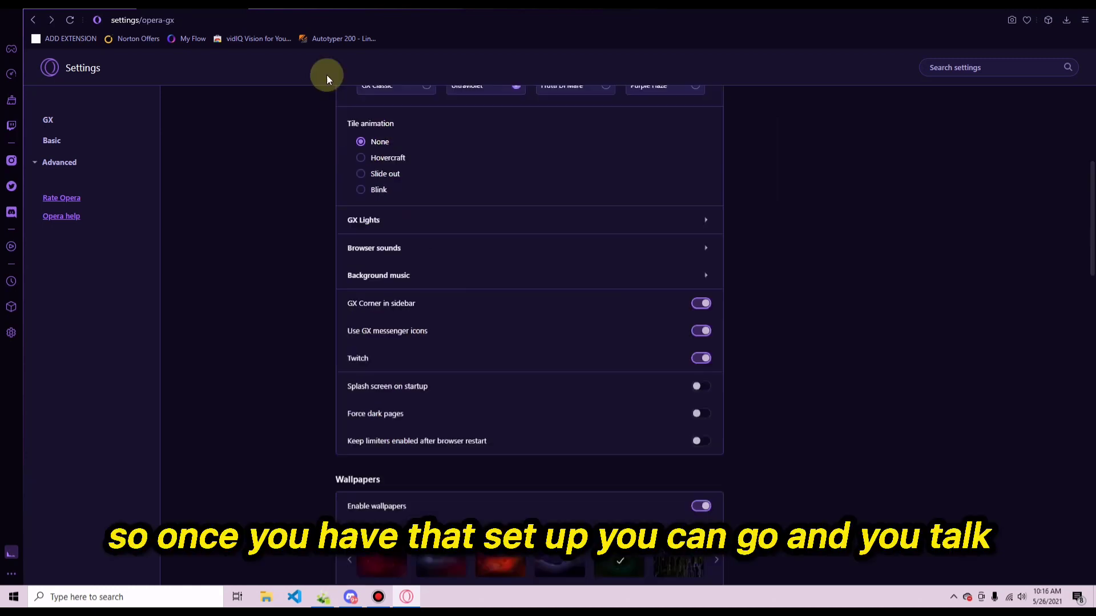
key("ctrl+t")
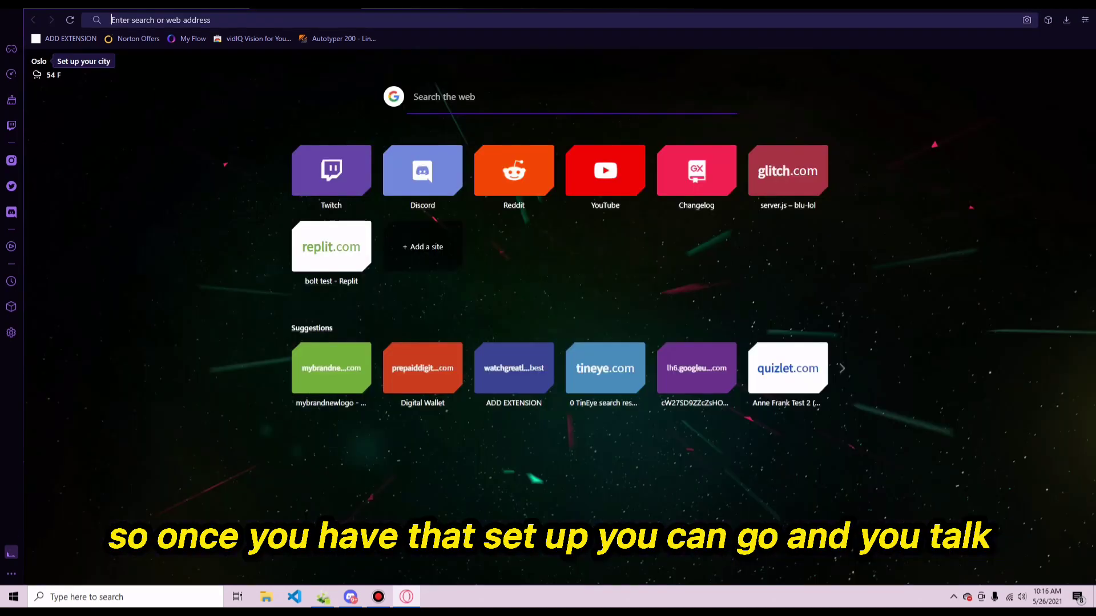
left_click(1085, 22)
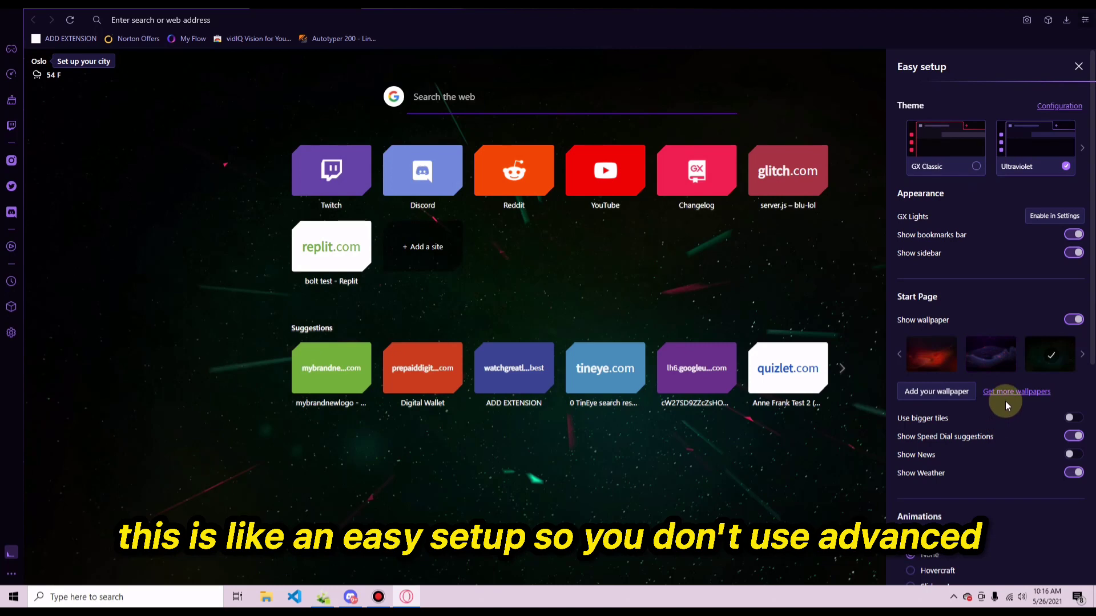
scroll(1010, 368, "down", 6)
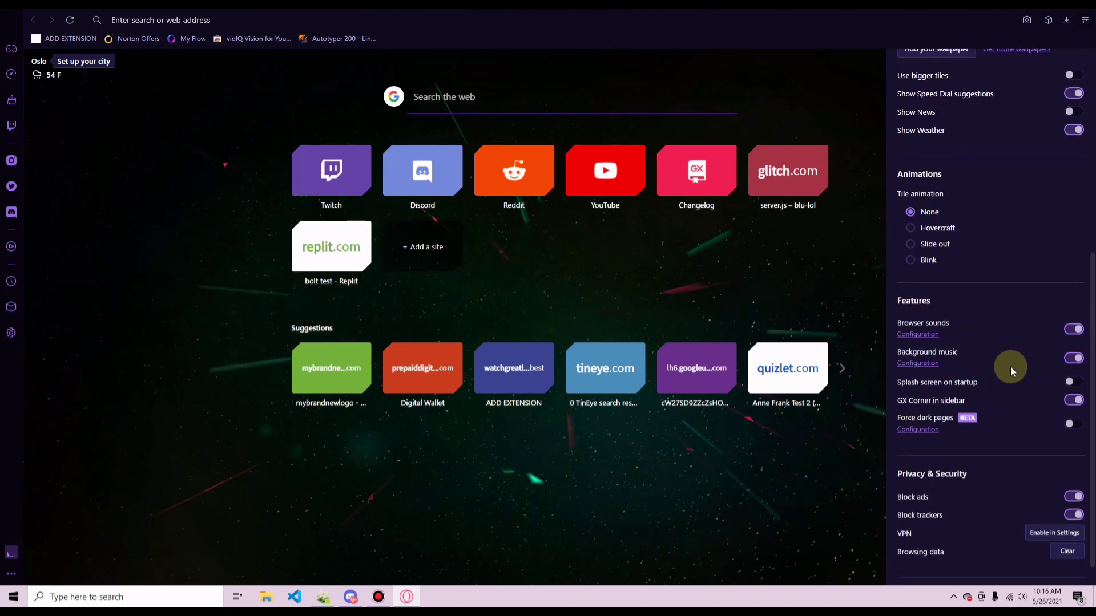
scroll(1010, 371, "up", 6)
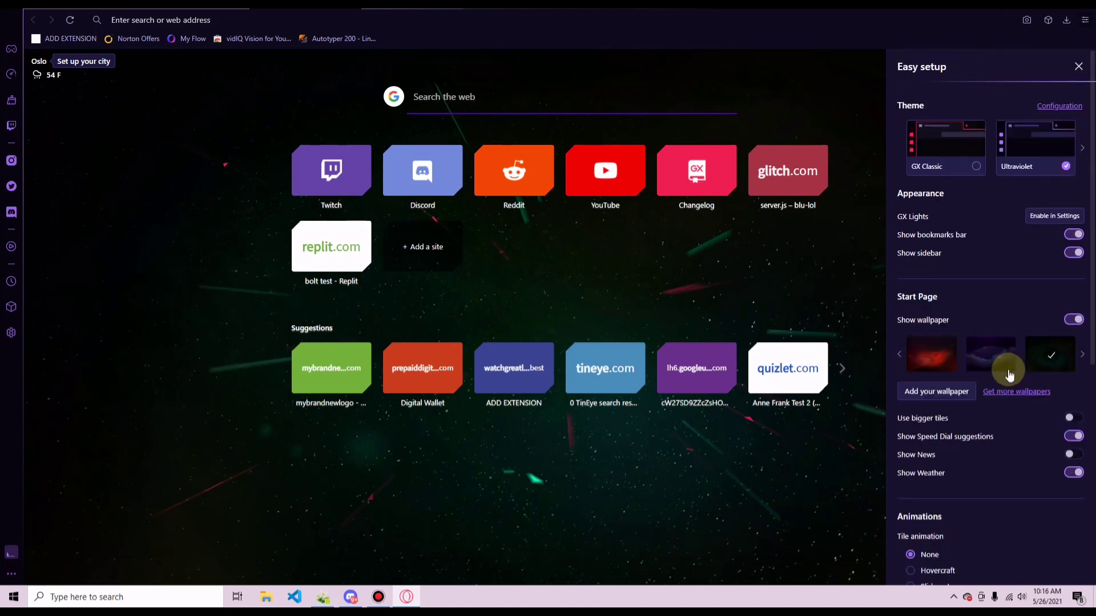
- Set the custom theme's primary colour to cyan and its secondary colour to dark navy
left_click(1040, 108)
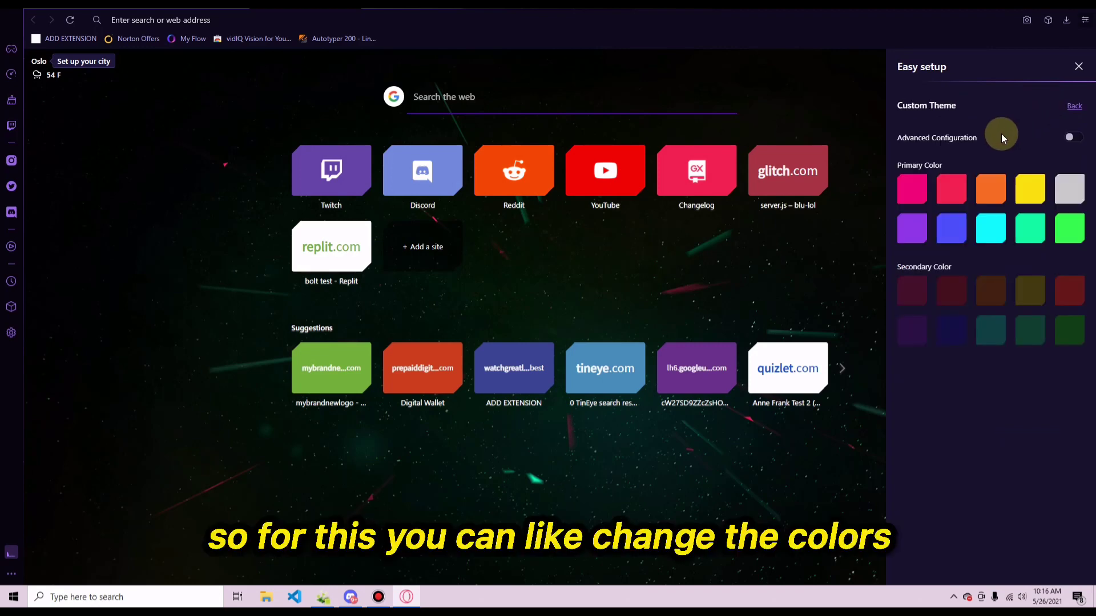
left_click(951, 228)
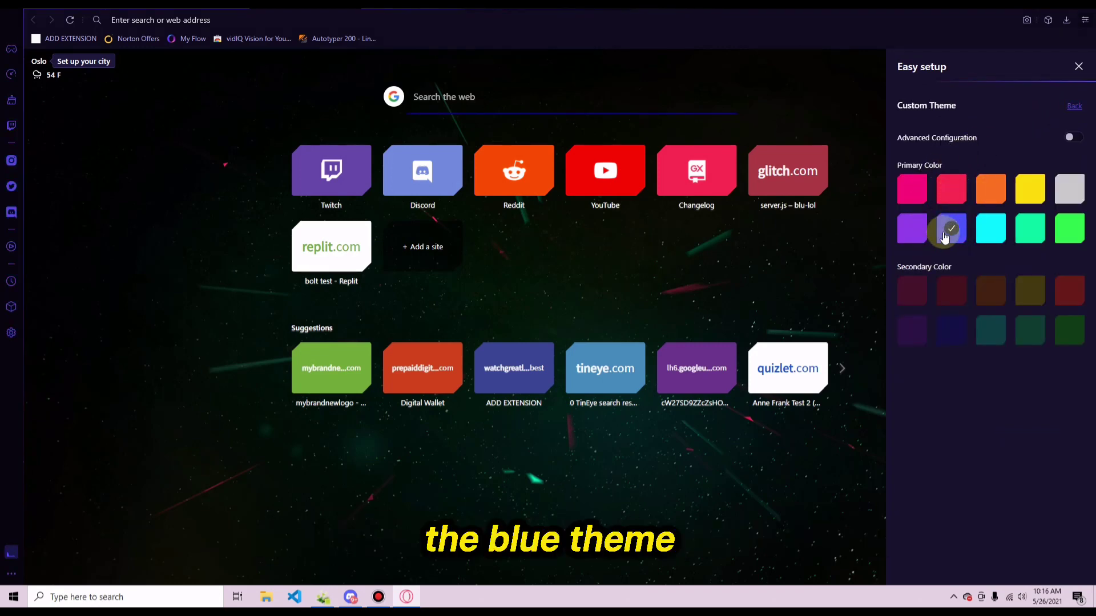
left_click(992, 228)
left_click(951, 228)
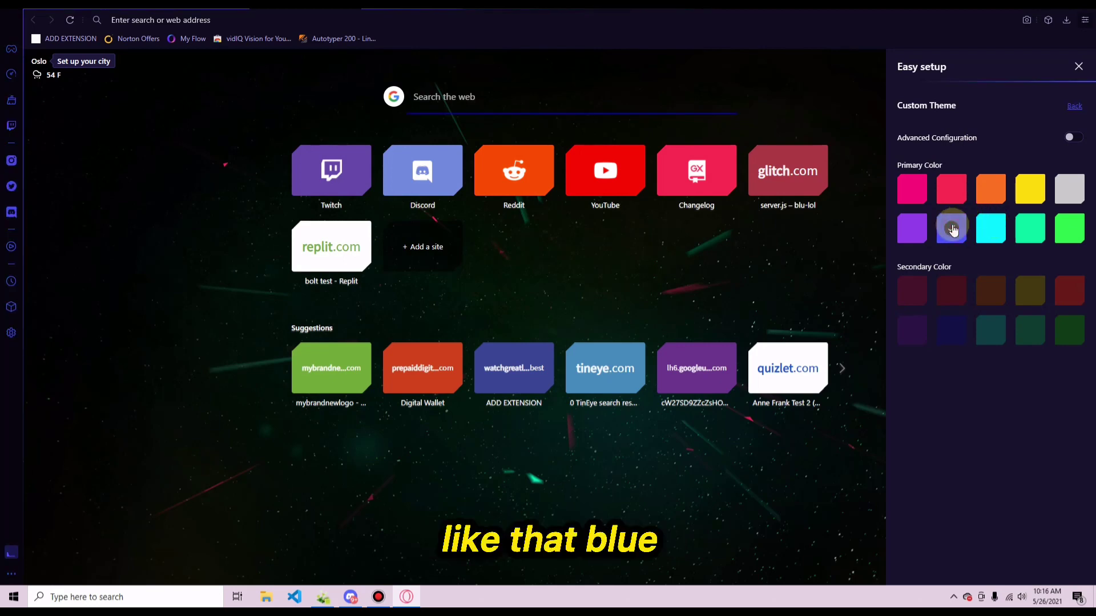
left_click(987, 231)
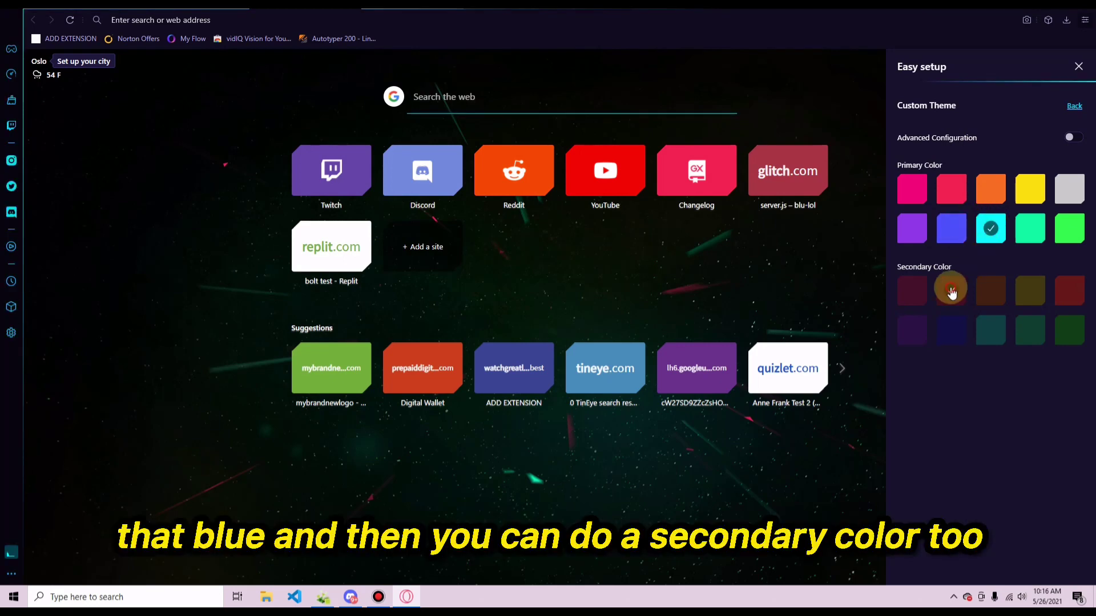
left_click(991, 292)
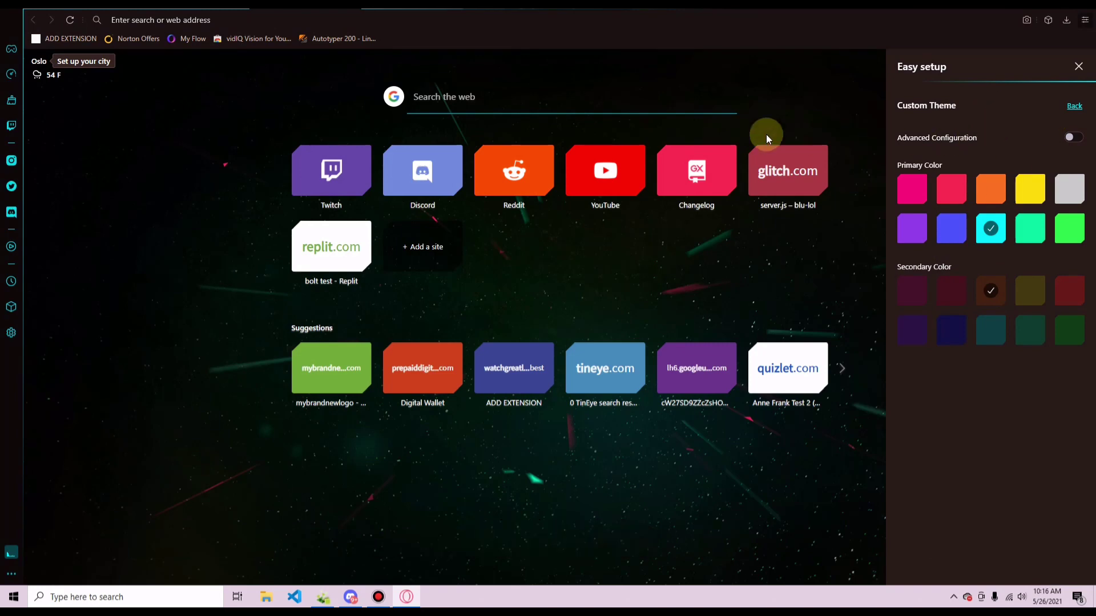
left_click(952, 330)
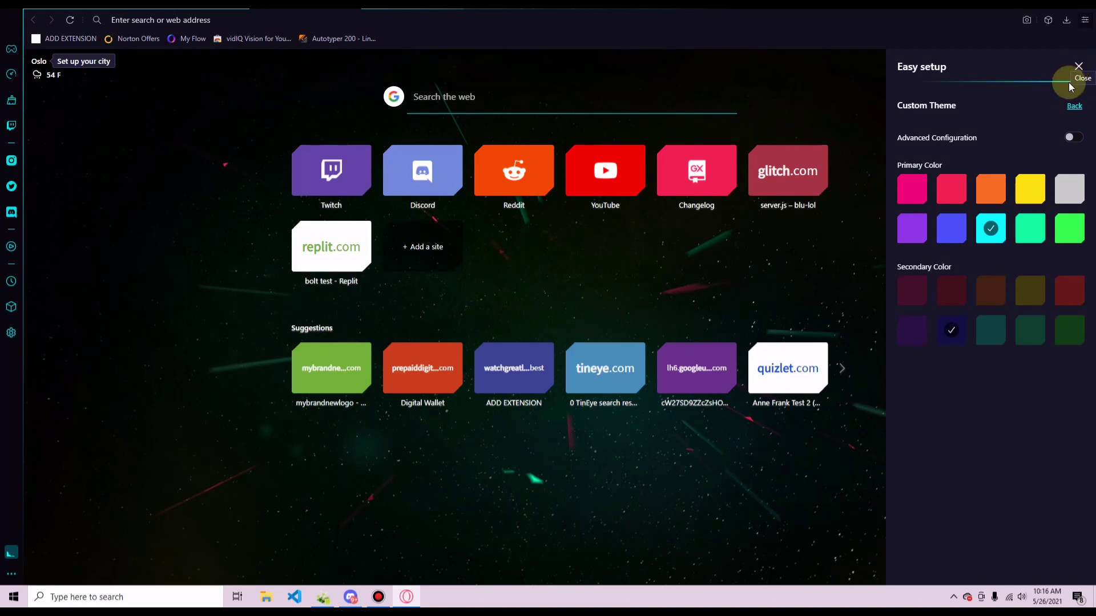
- Leave advanced colour configuration off, reopen Easy setup and choose the third start-page wallpaper
left_click(1072, 138)
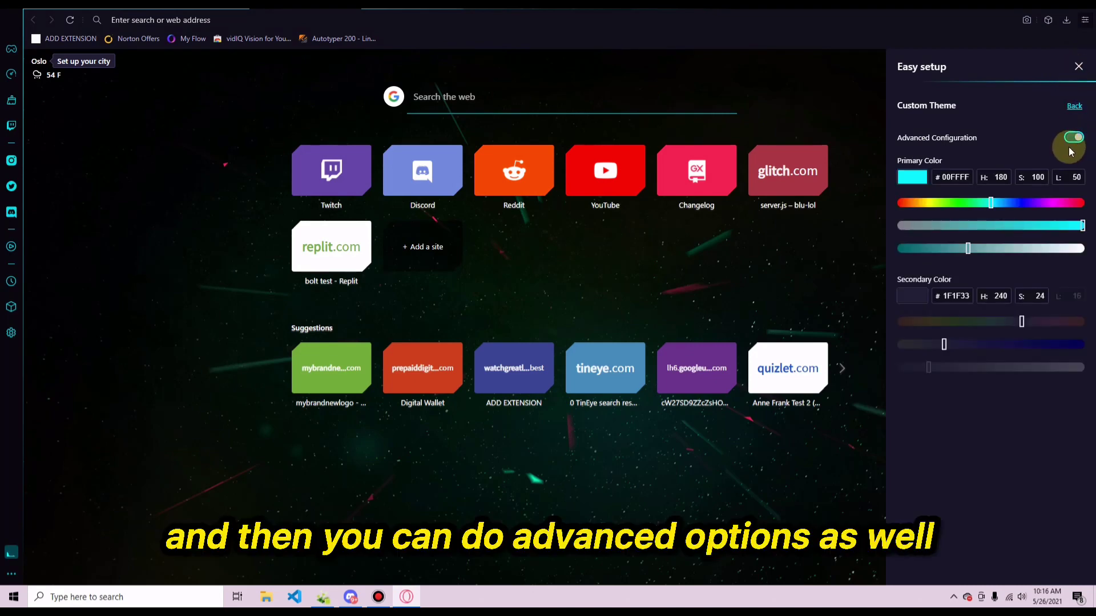
left_click(1073, 138)
left_click(1078, 67)
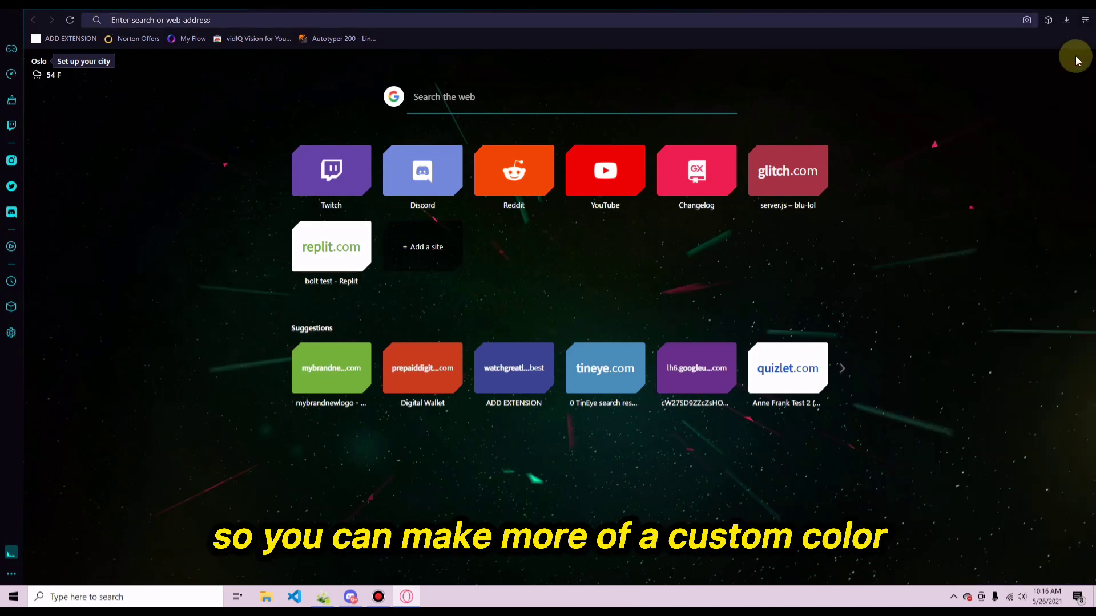
left_click(1084, 20)
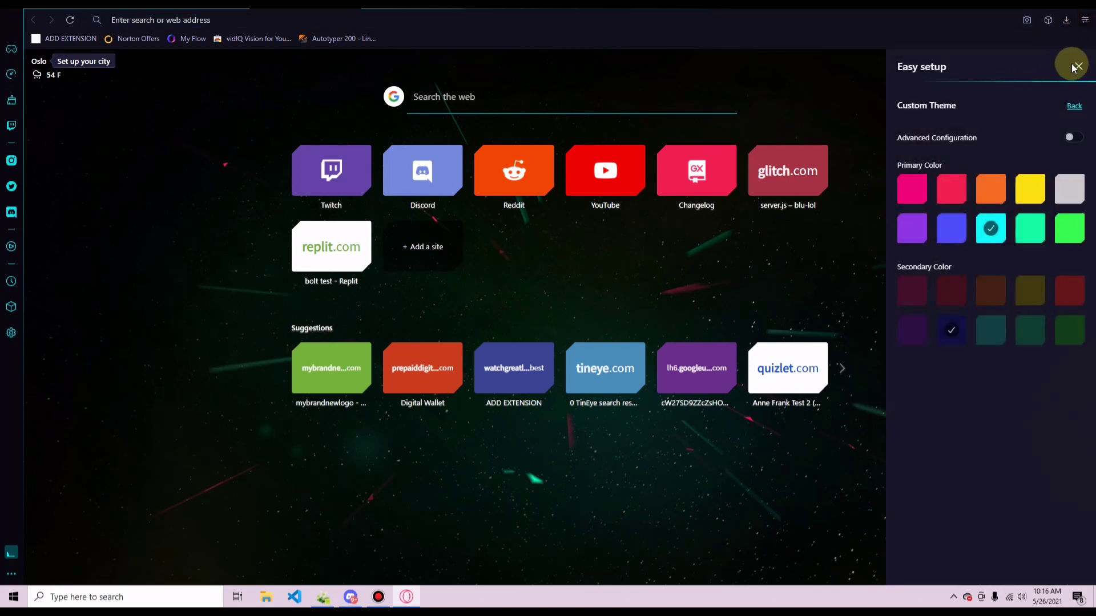
left_click(1076, 107)
scroll(978, 252, "down", 5)
scroll(978, 245, "up", 3)
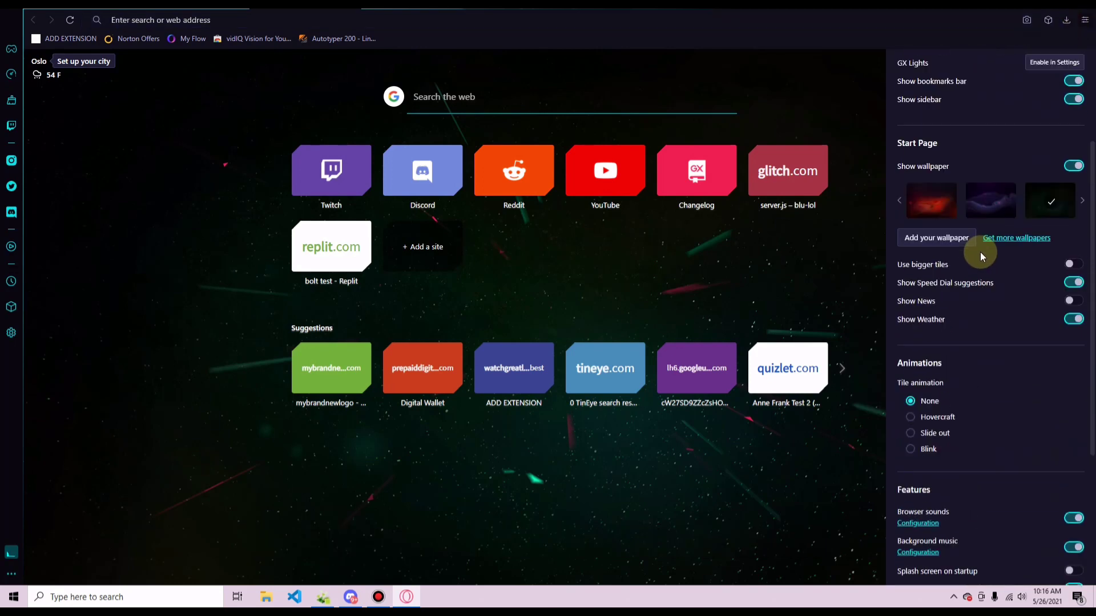
left_click(1049, 255)
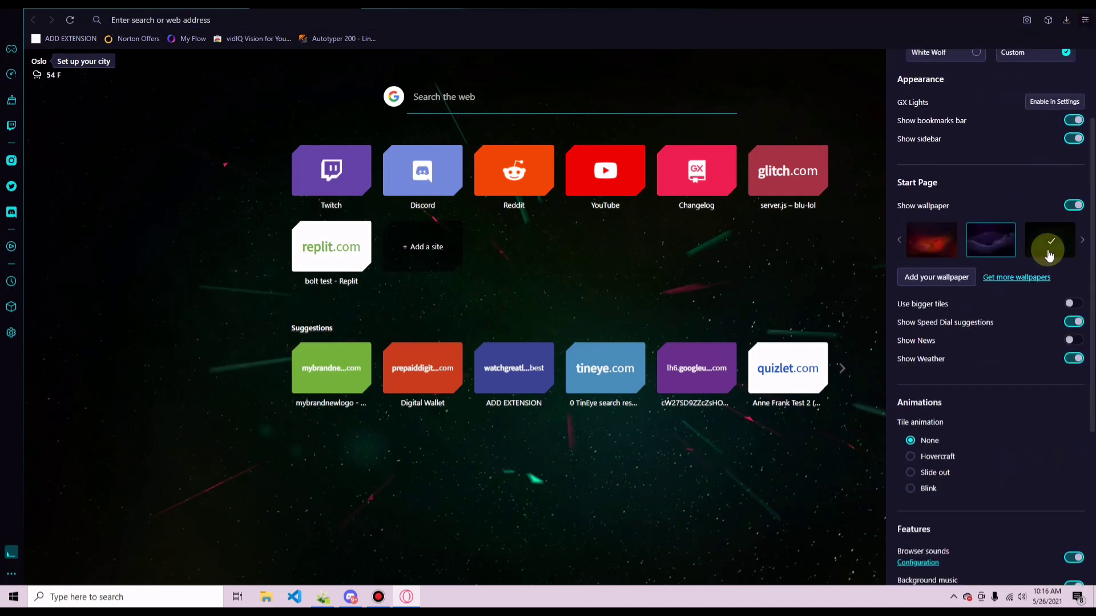
- Get the blue Night Sky wallpaper from page 3 of the add-ons gallery and view it in a new tab
left_click(1027, 278)
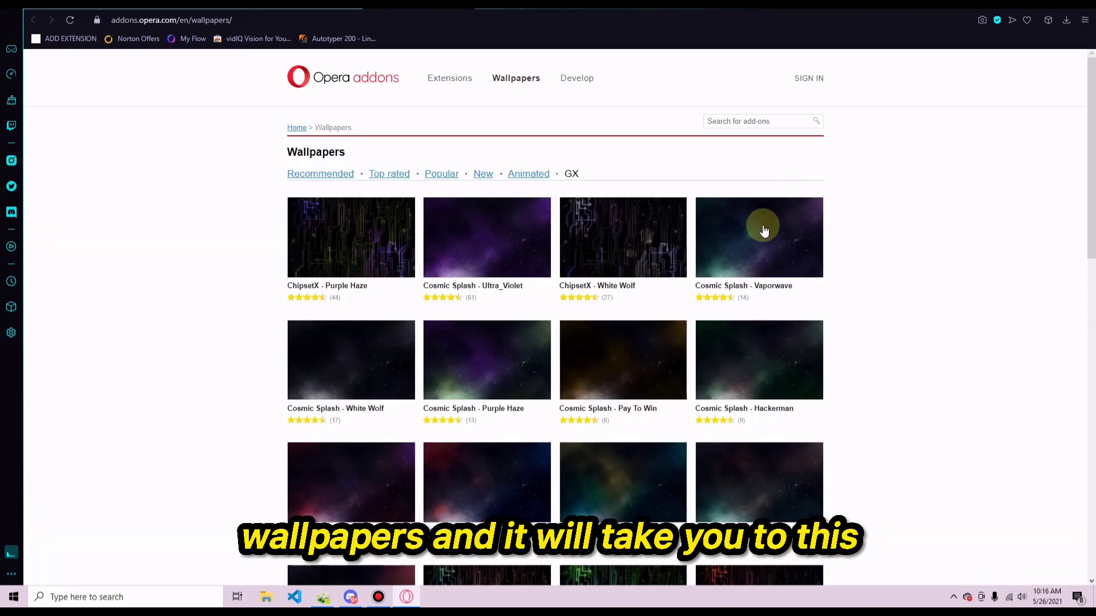
scroll(761, 231, "down", 2)
scroll(761, 228, "down", 12)
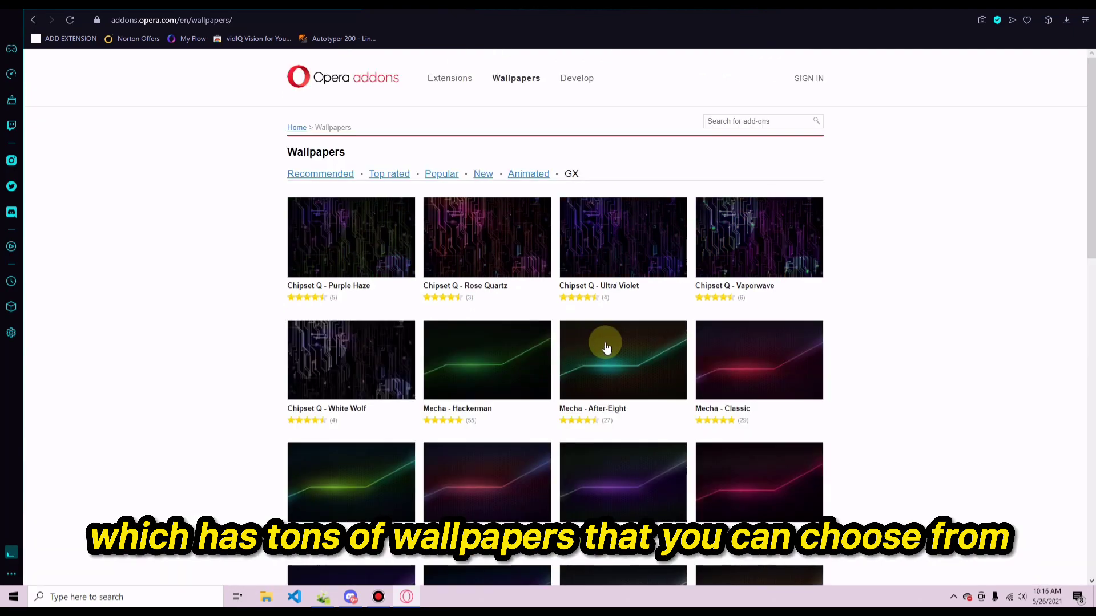
scroll(606, 347, "down", 10)
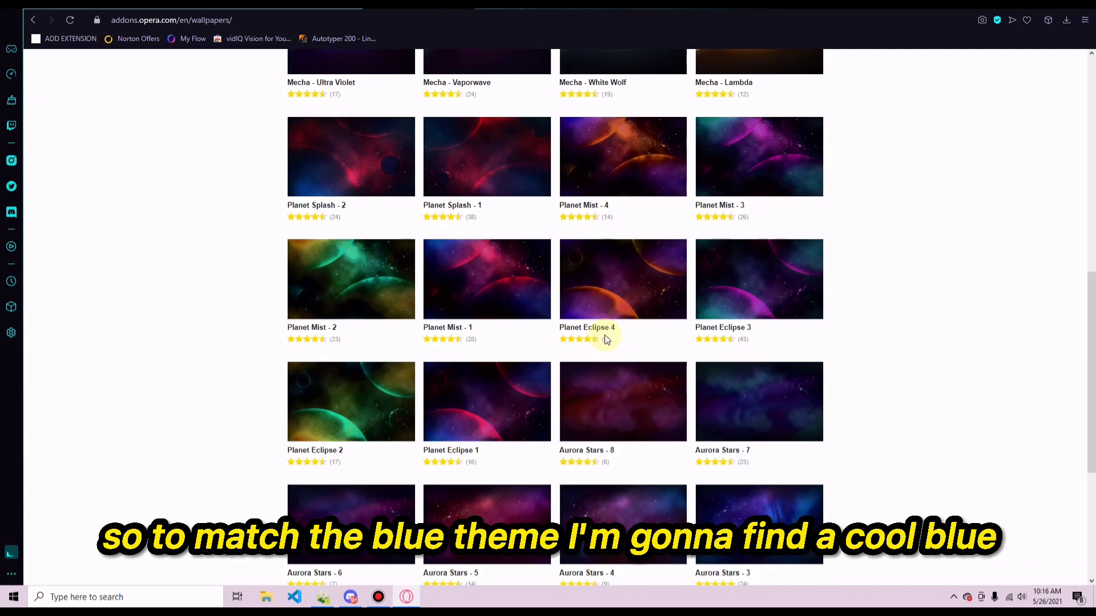
scroll(606, 338, "down", 5)
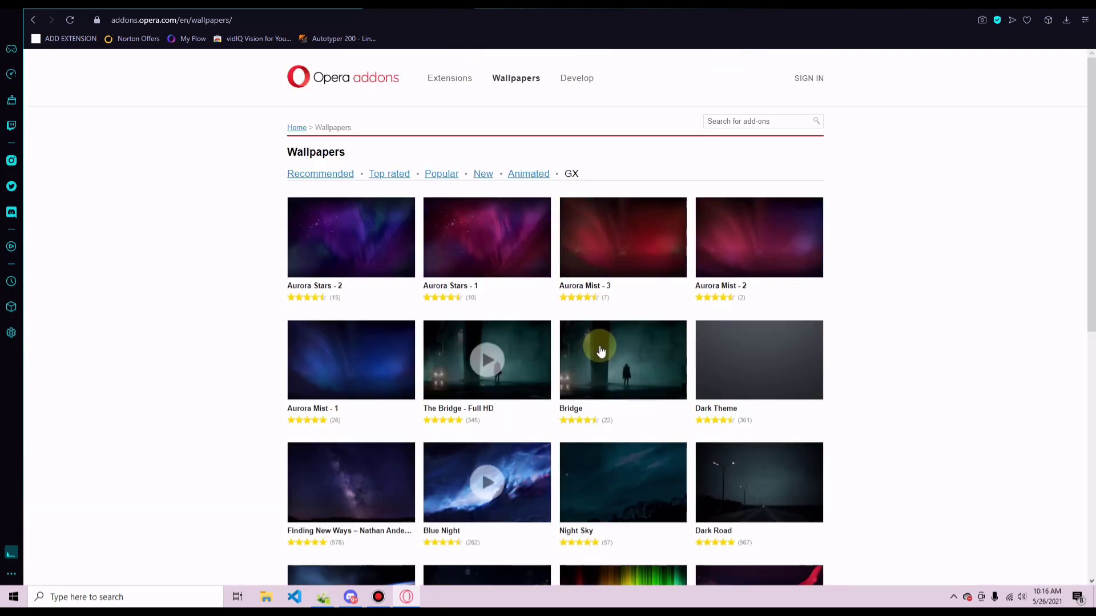
scroll(601, 351, "down", 1)
scroll(592, 347, "down", 5)
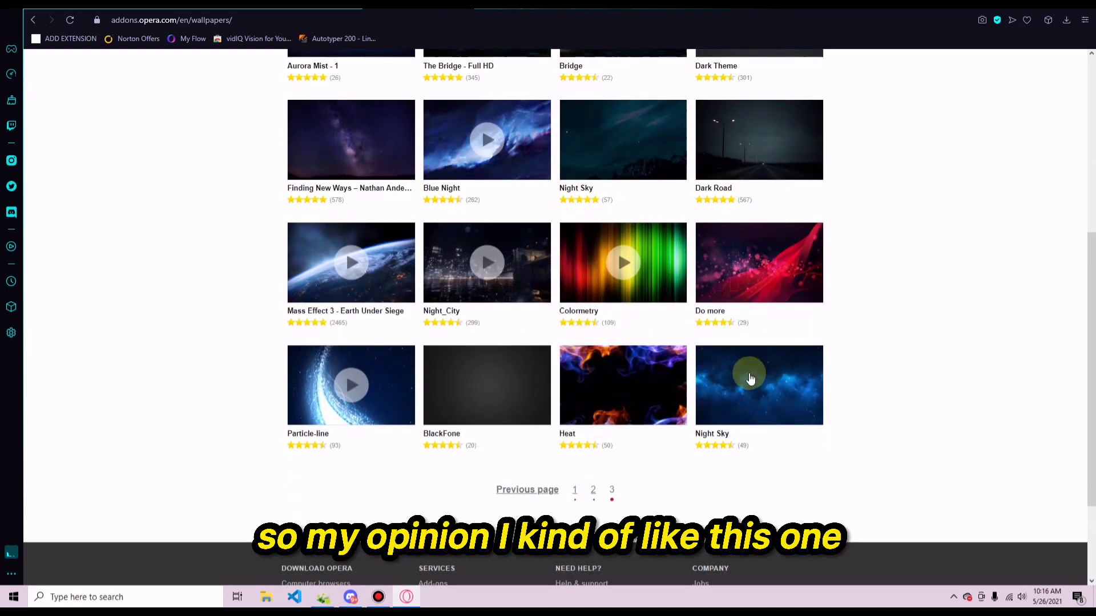
left_click(497, 259)
left_click(717, 382)
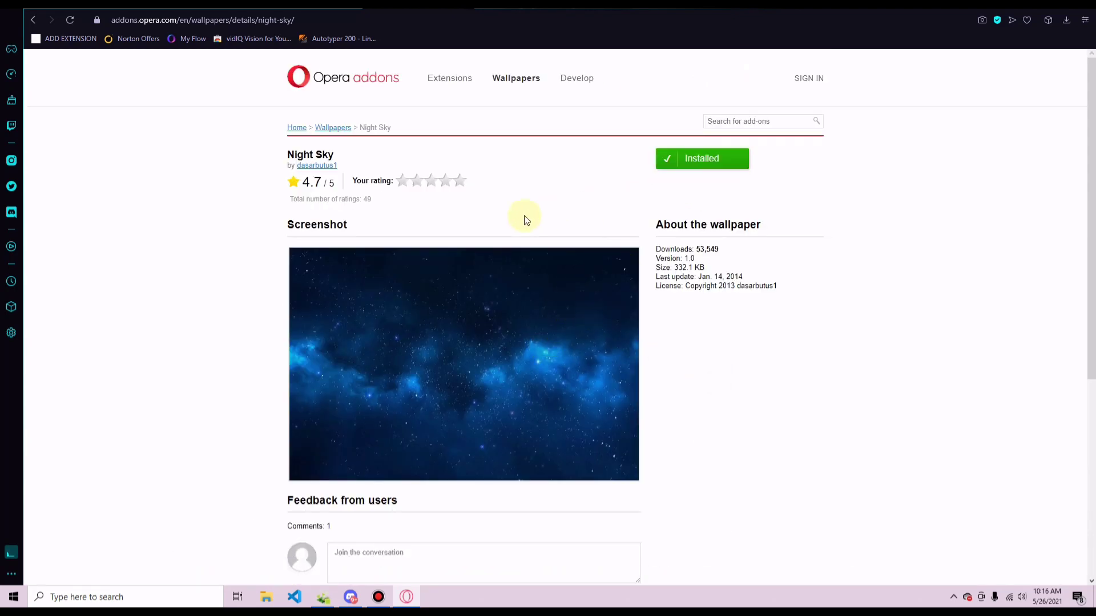
key("ctrl+t")
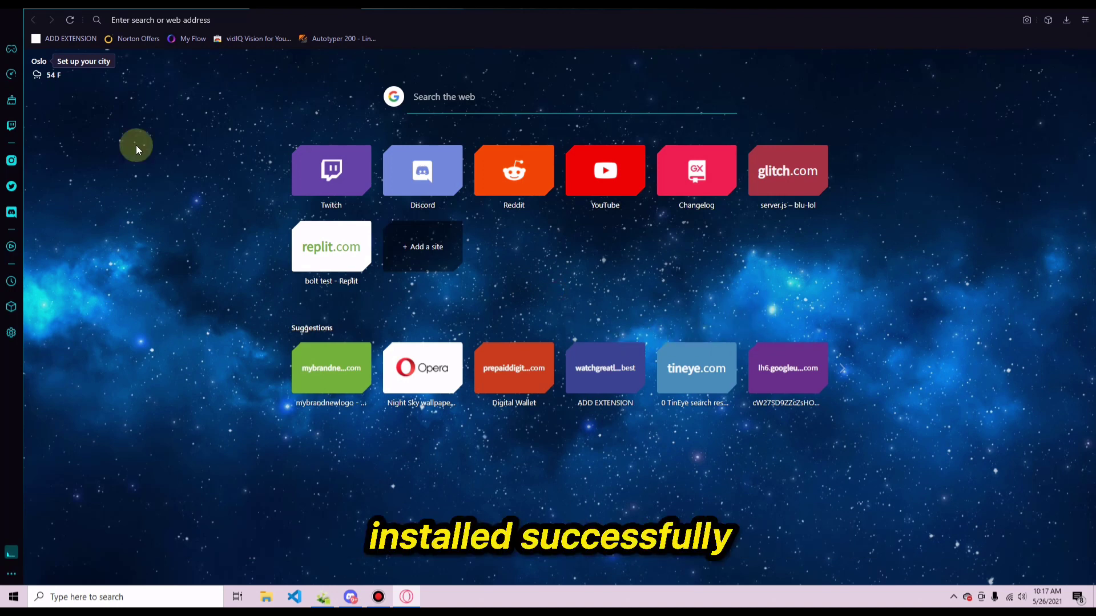
left_click(12, 574)
scroll(129, 536, "down", 4)
scroll(129, 537, "up", 4)
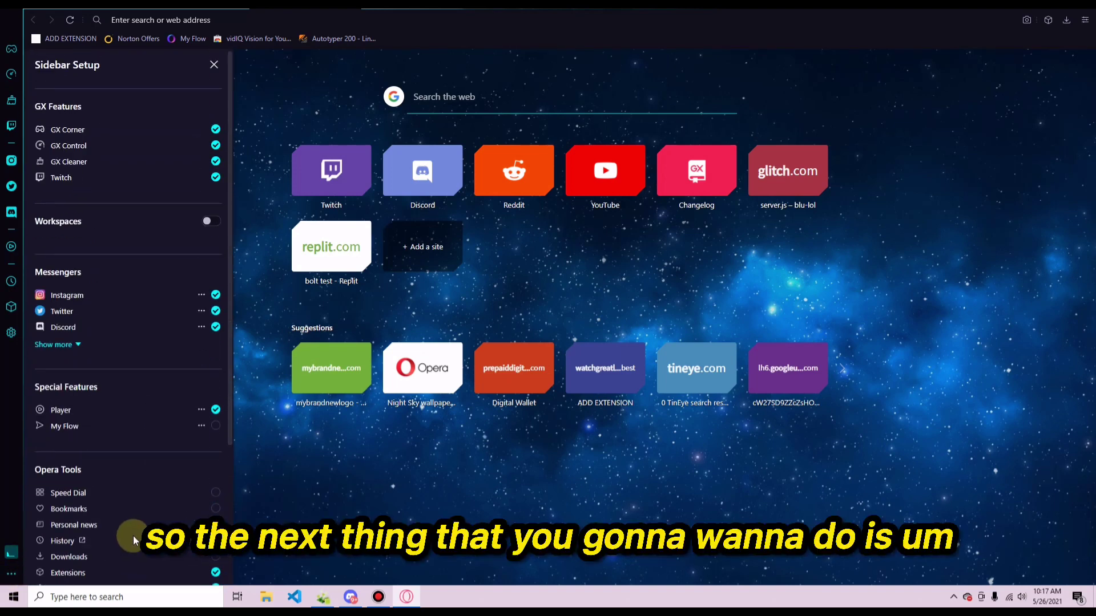
left_click(69, 347)
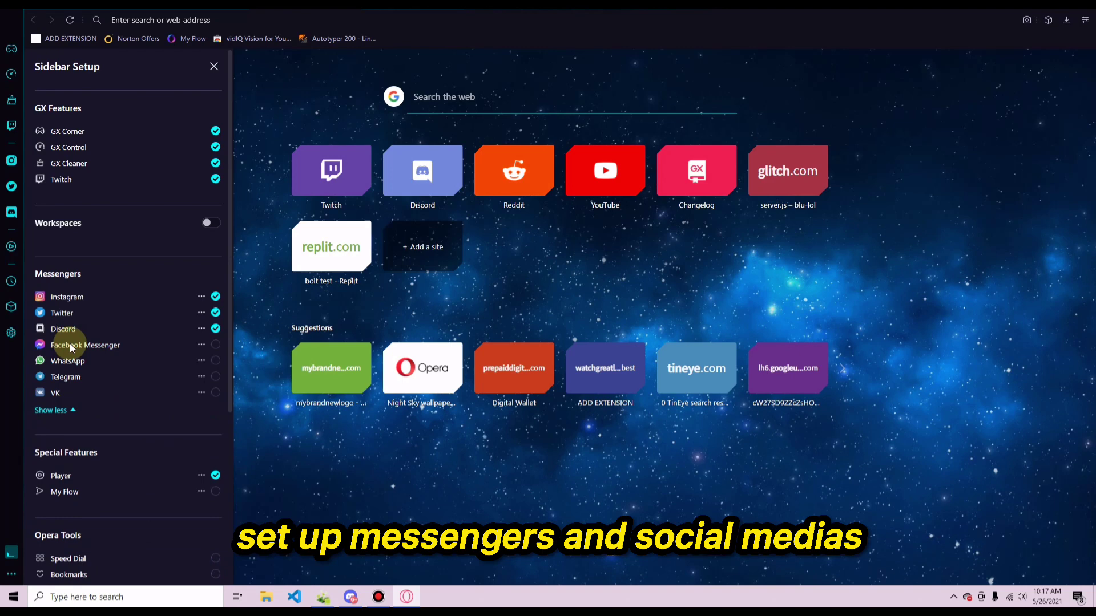
left_click(64, 412)
left_click(264, 457)
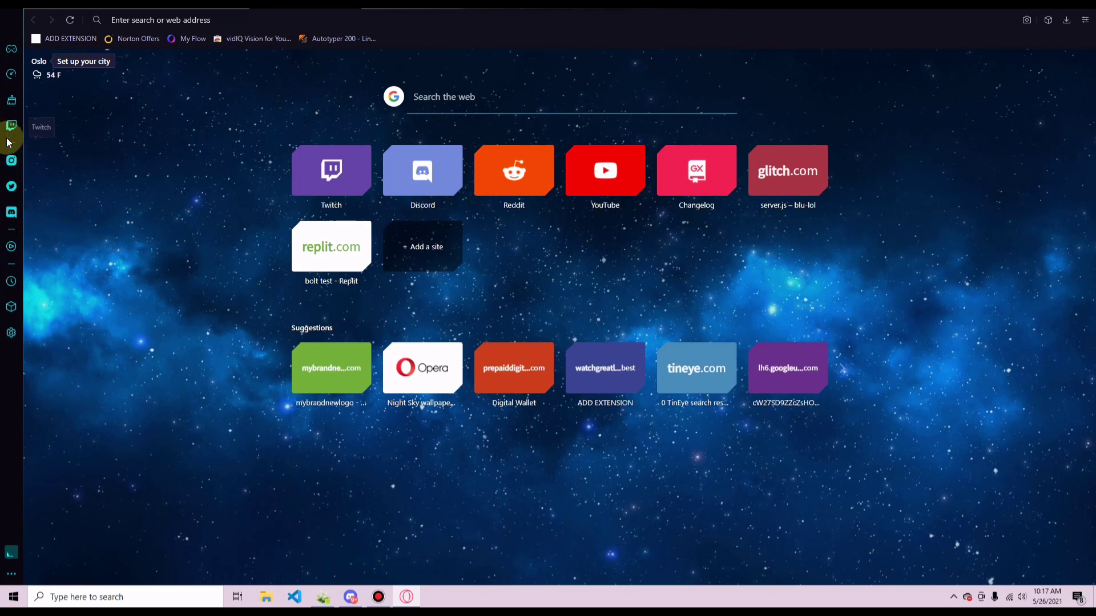
- Preview the Discord, Twitter and Instagram sidebar panels, then open the GX Corner page
left_click(9, 212)
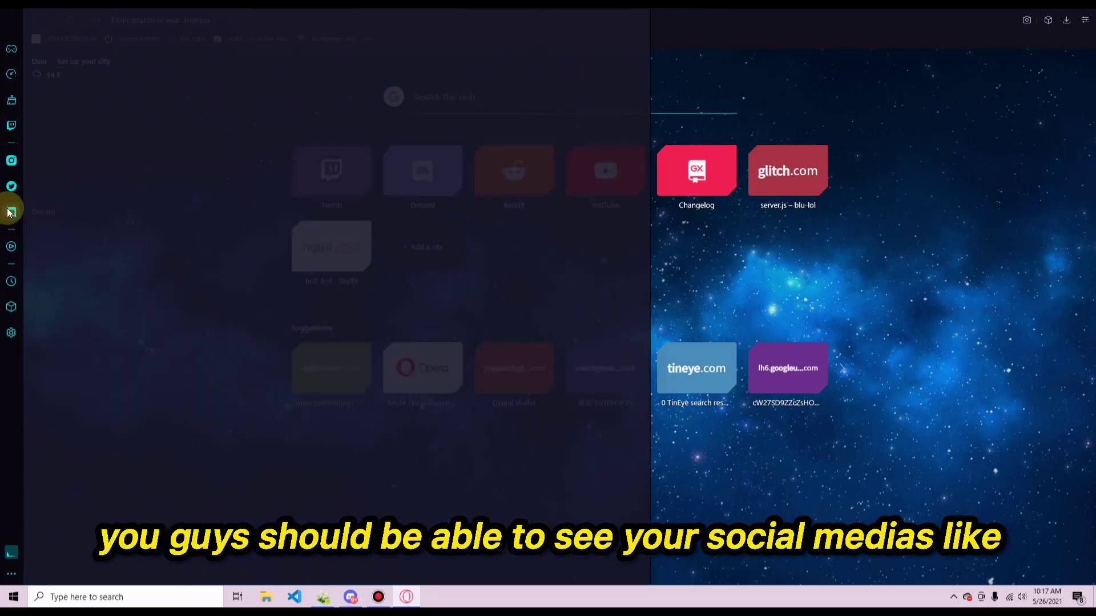
left_click(17, 187)
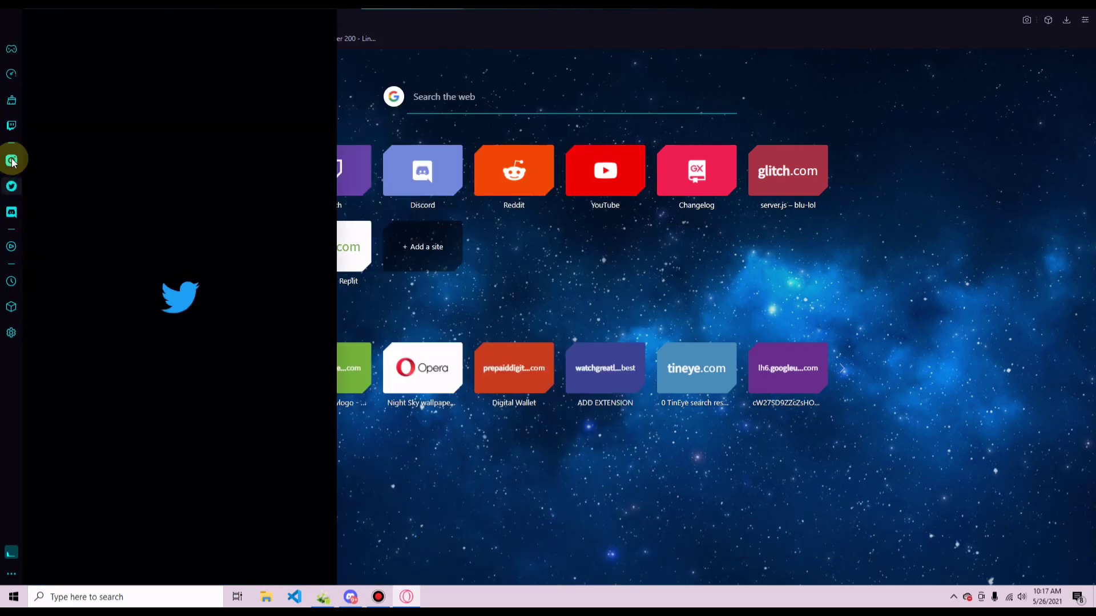
left_click(12, 161)
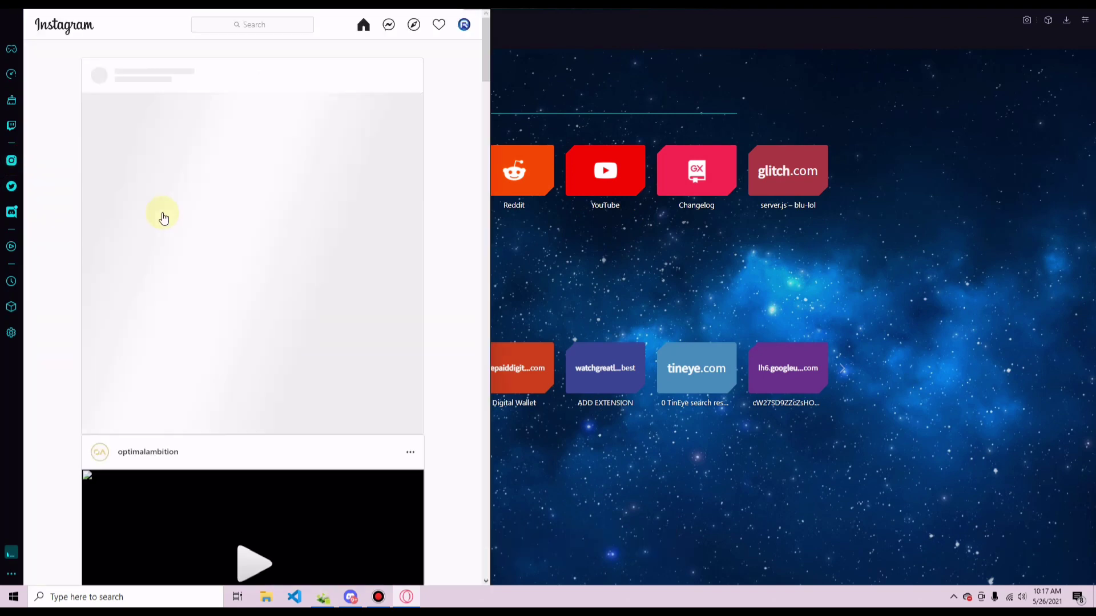
left_click(11, 160)
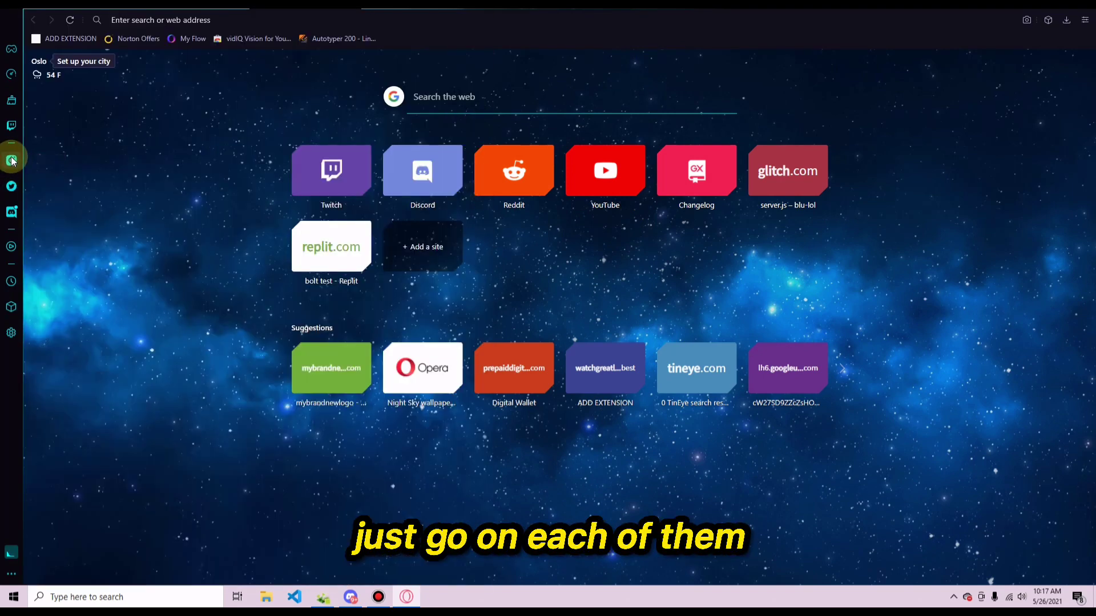
left_click(11, 161)
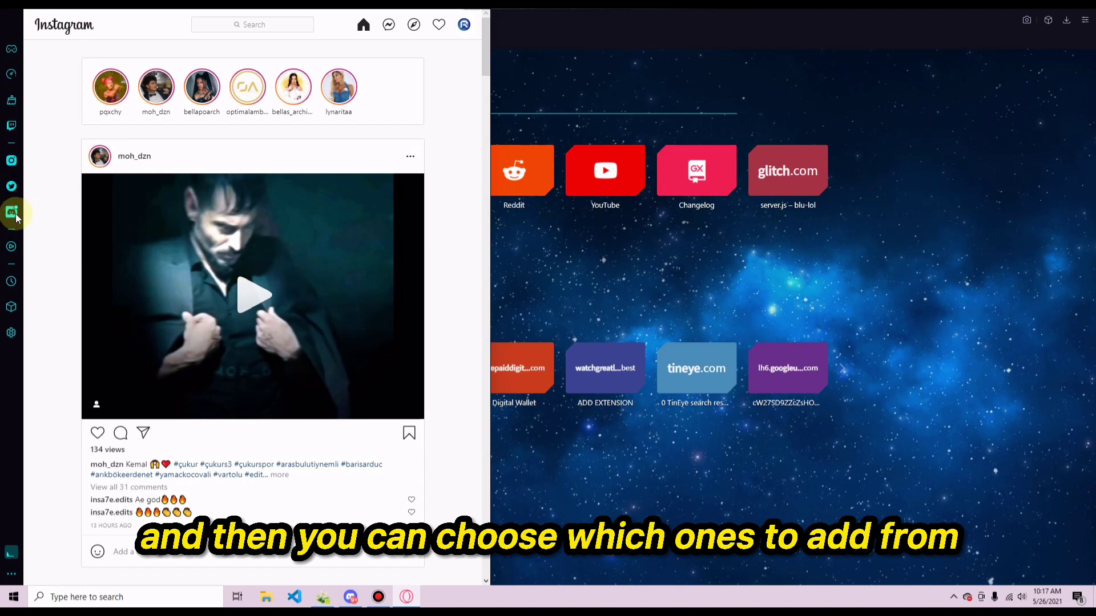
left_click(11, 50)
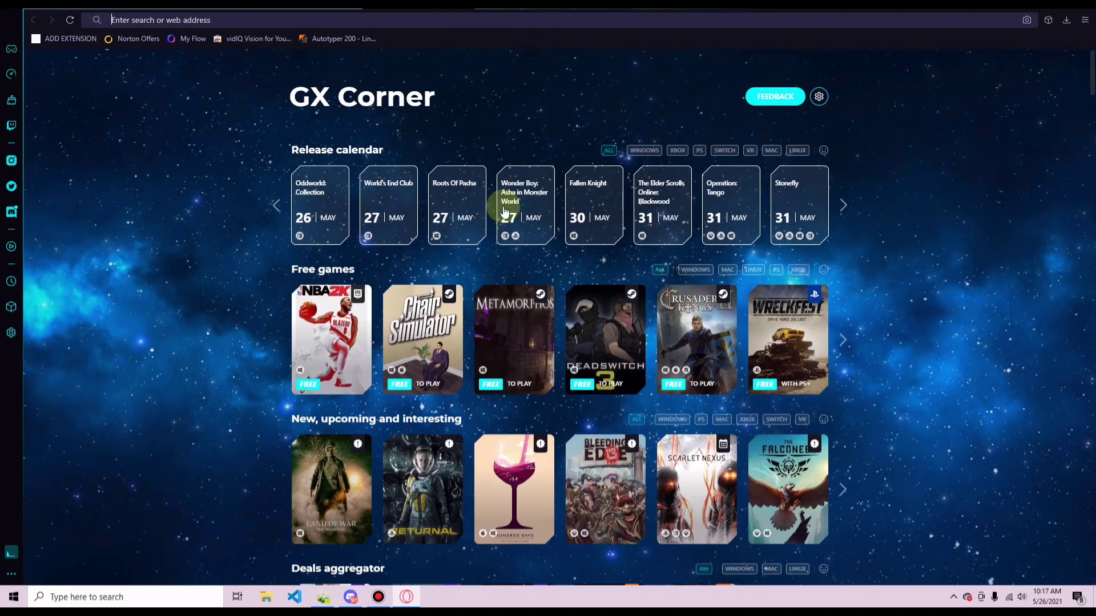
- Check the Discord, Twitter and Instagram panels again, then open the Twitch panel's login prompt
scroll(412, 231, "down", 4)
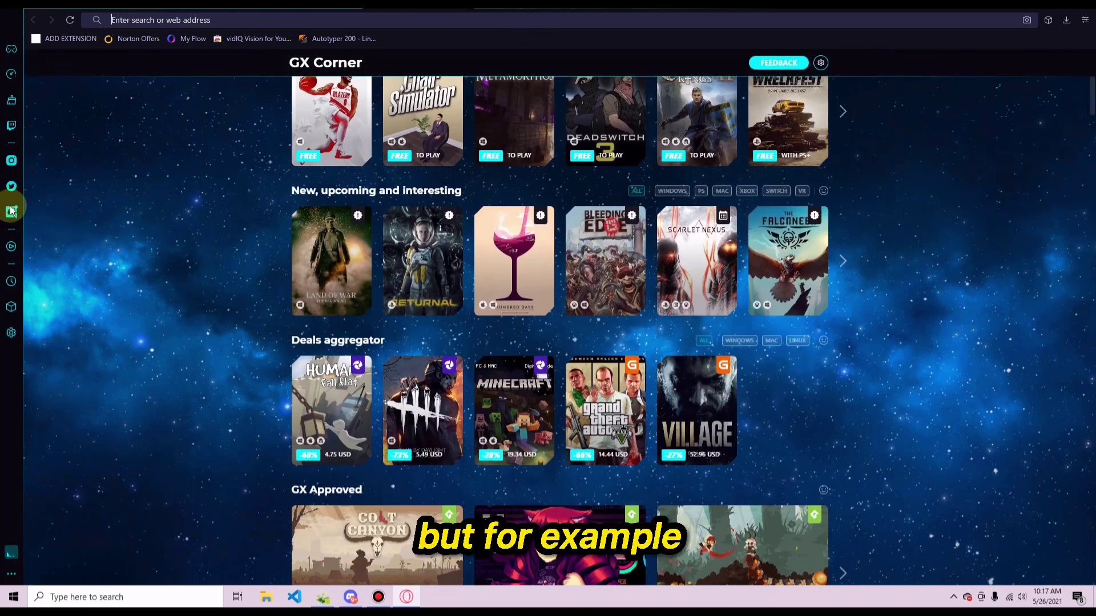
left_click(12, 211)
scroll(163, 310, "down", 5)
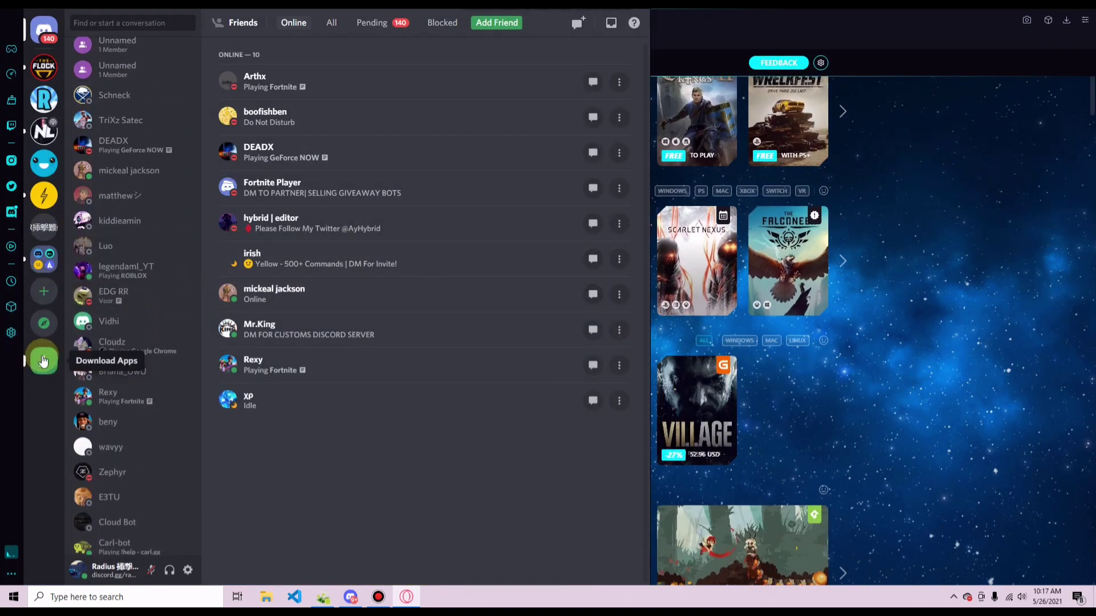
left_click(10, 187)
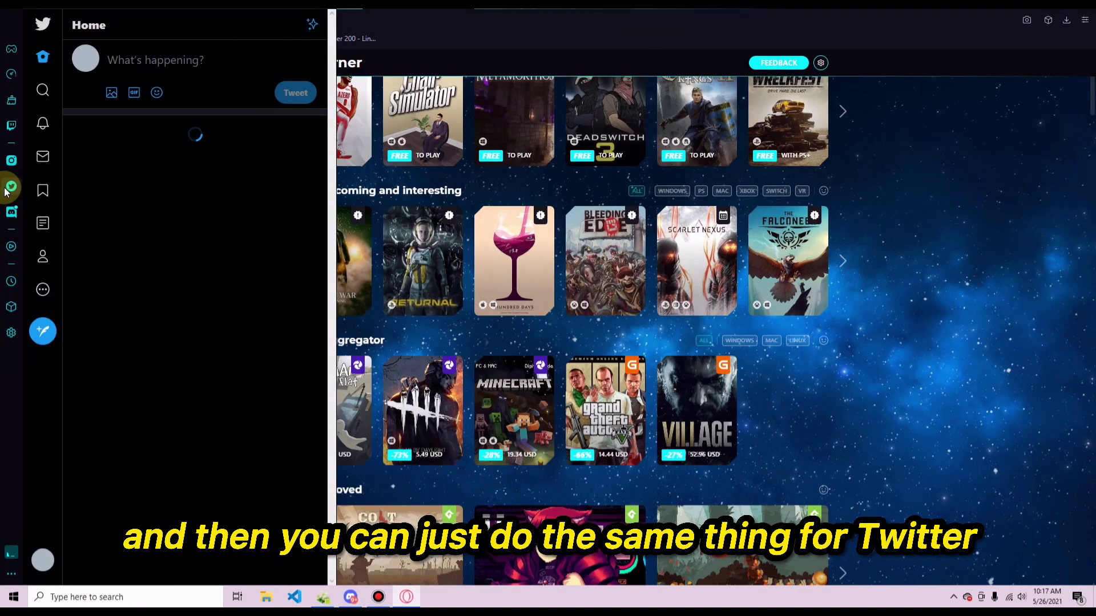
left_click(12, 162)
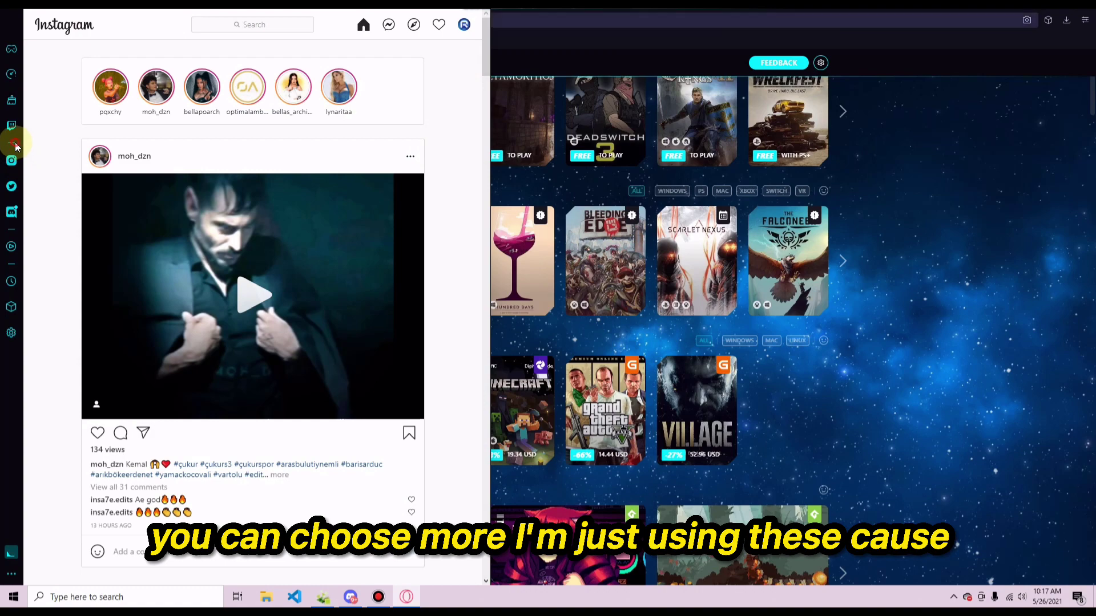
left_click(11, 152)
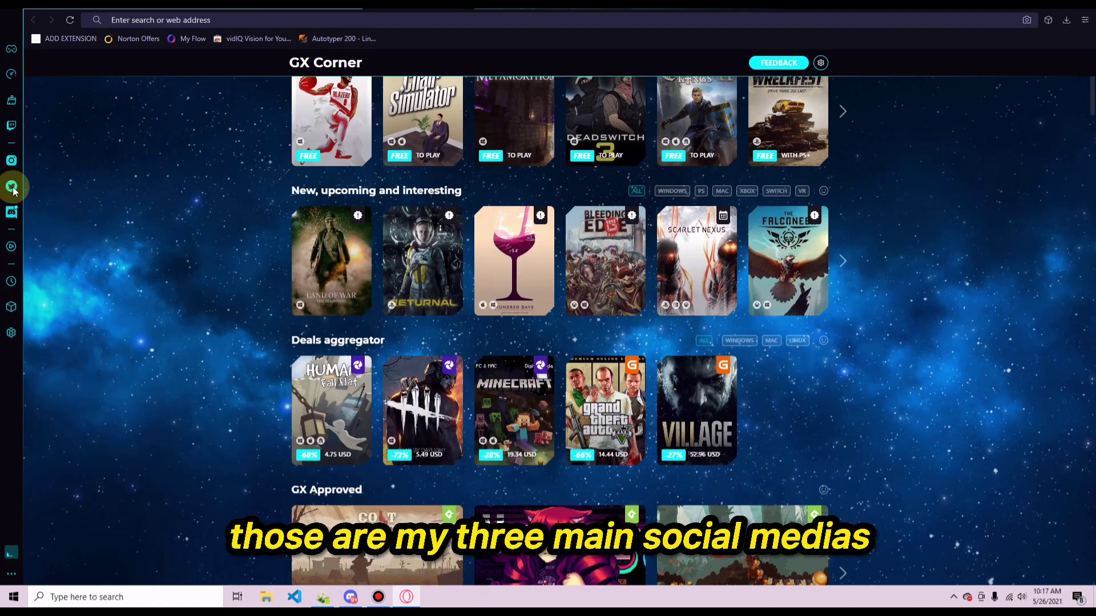
left_click(12, 126)
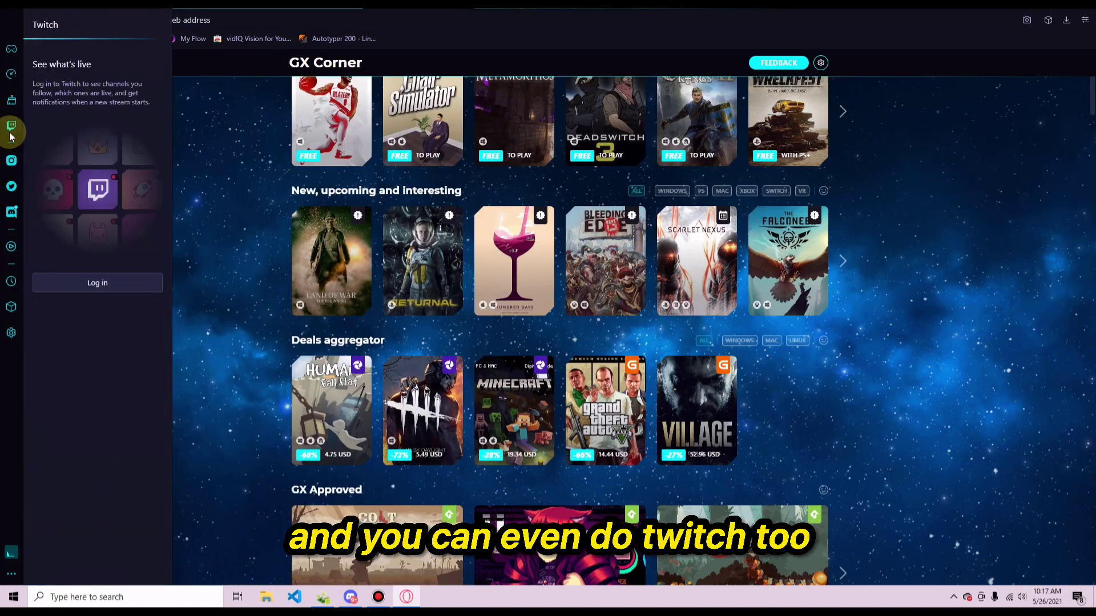